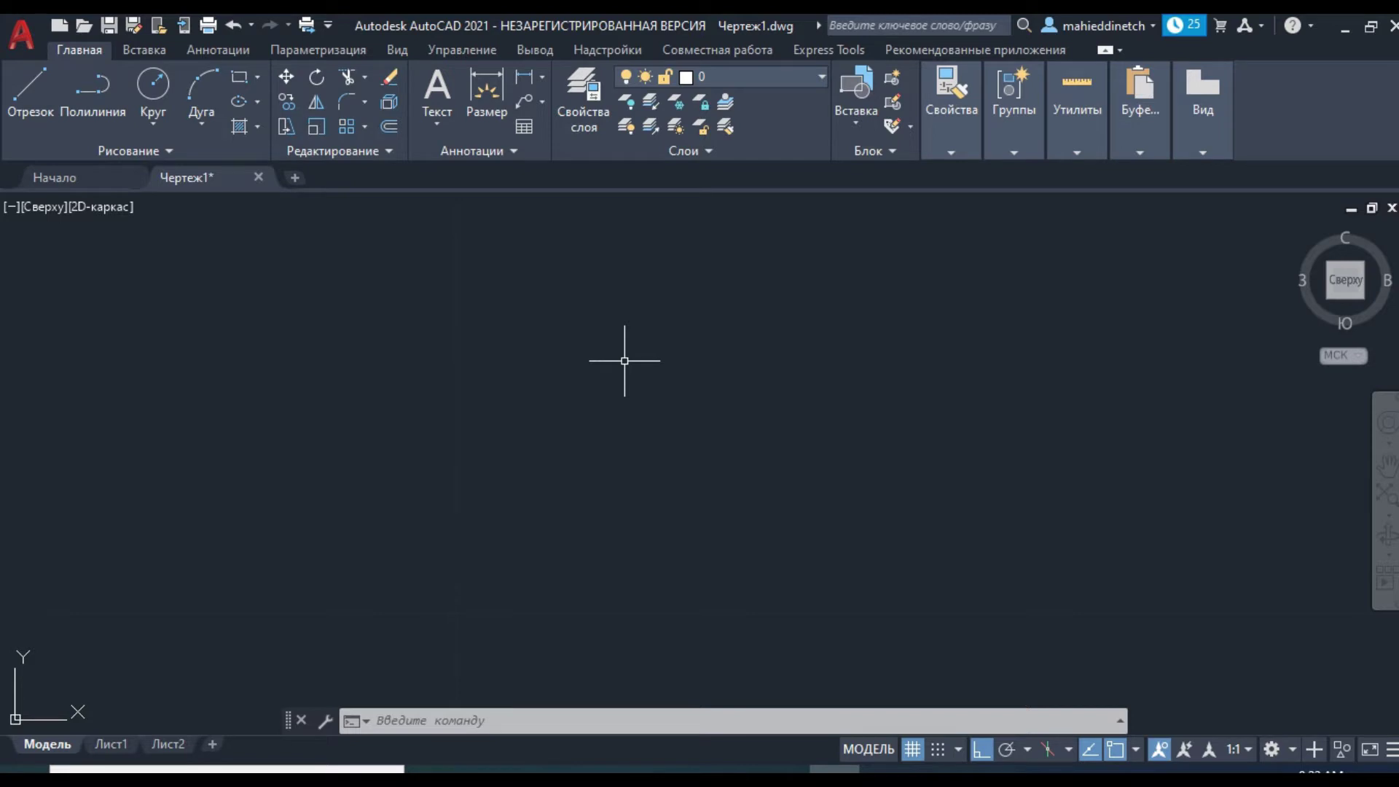
# - Draw a 0.9-long horizontal line
pyautogui.click(19, 105)
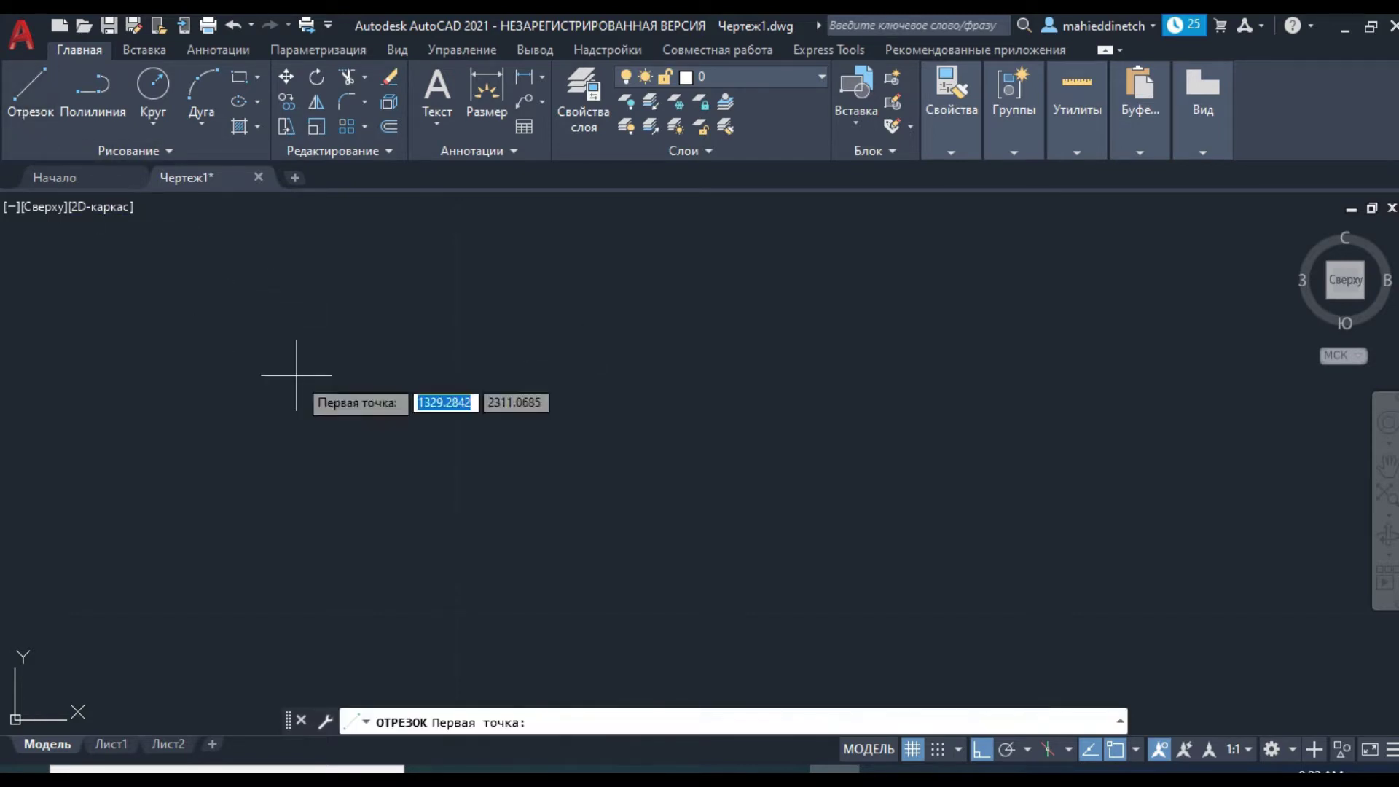
pyautogui.click(440, 441)
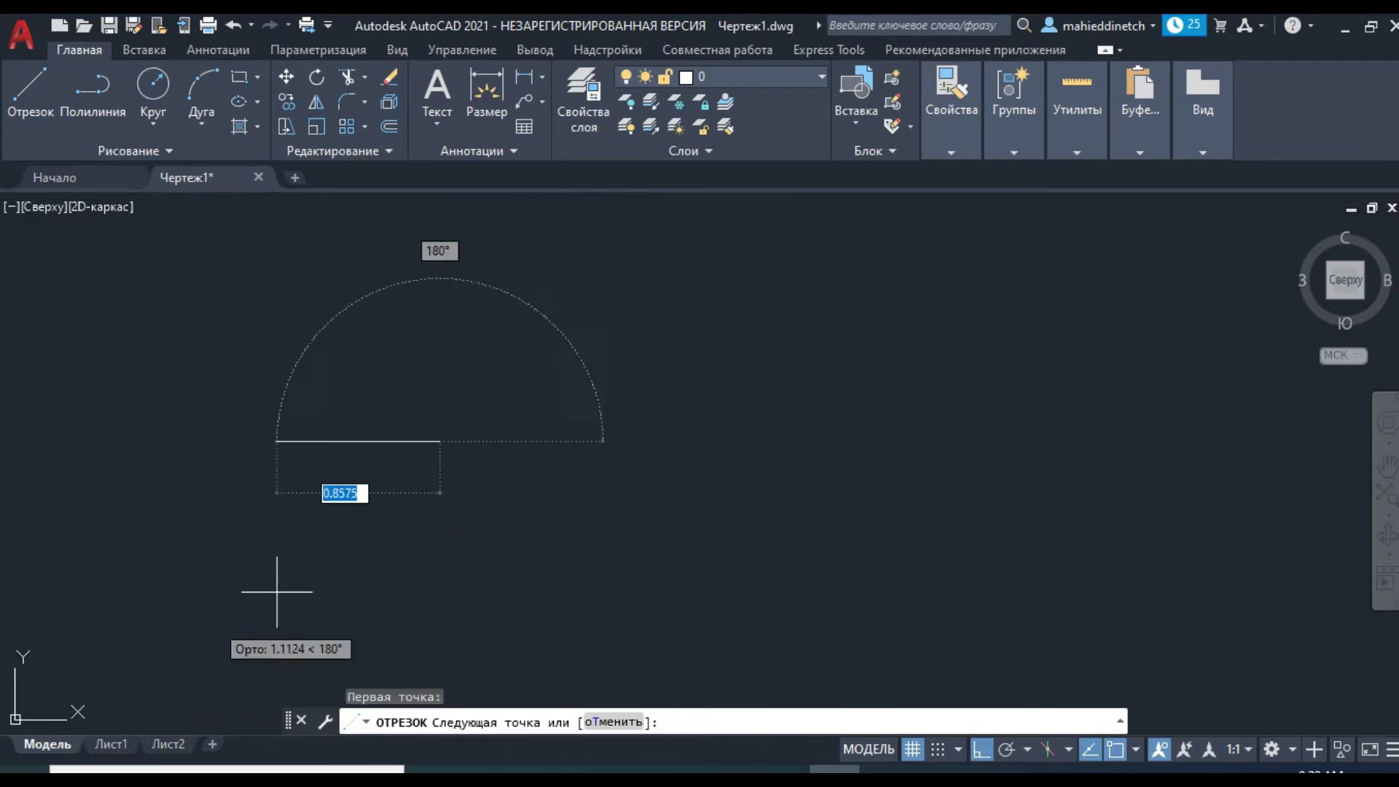
pyautogui.write('0.9')
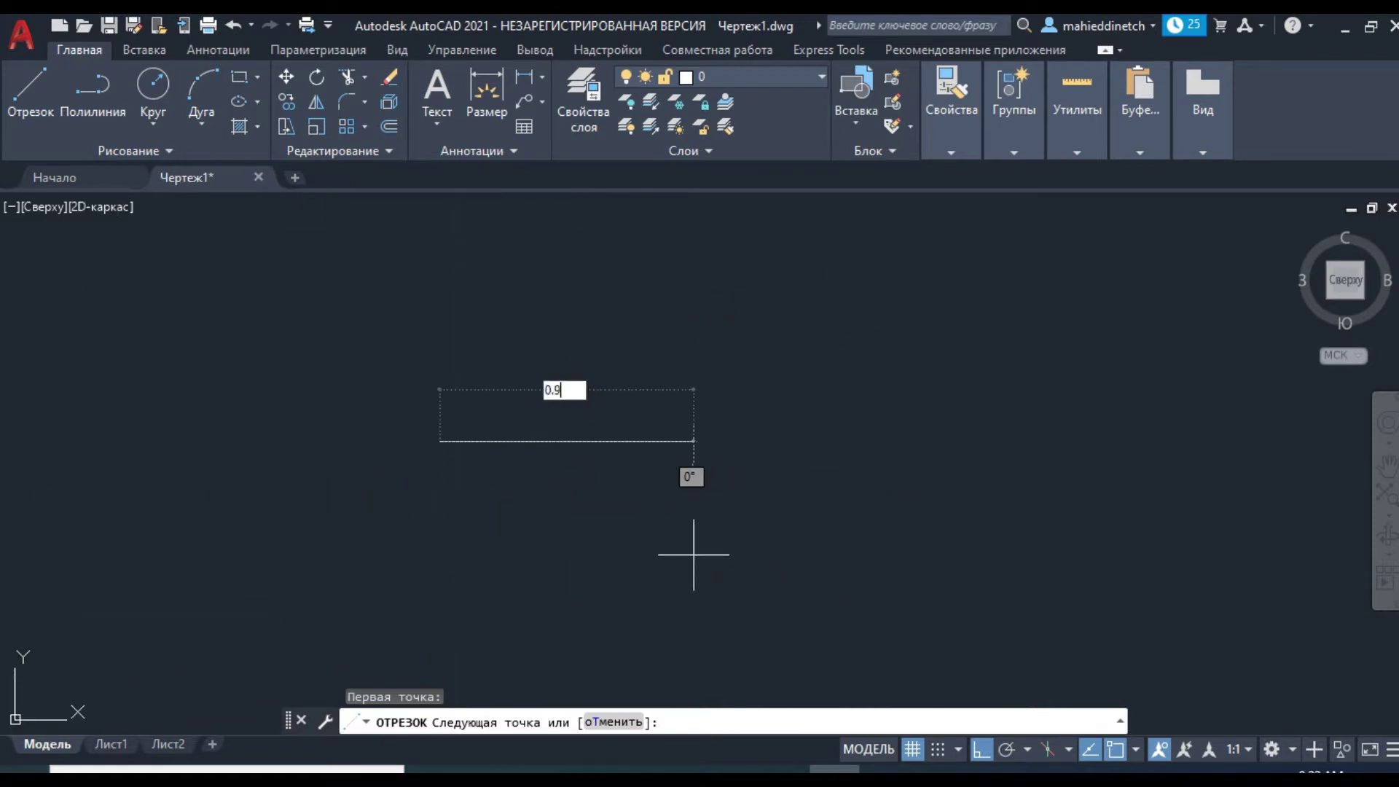
pyautogui.press('Return')
pyautogui.press('Return')
pyautogui.scroll(2, 473, 587)
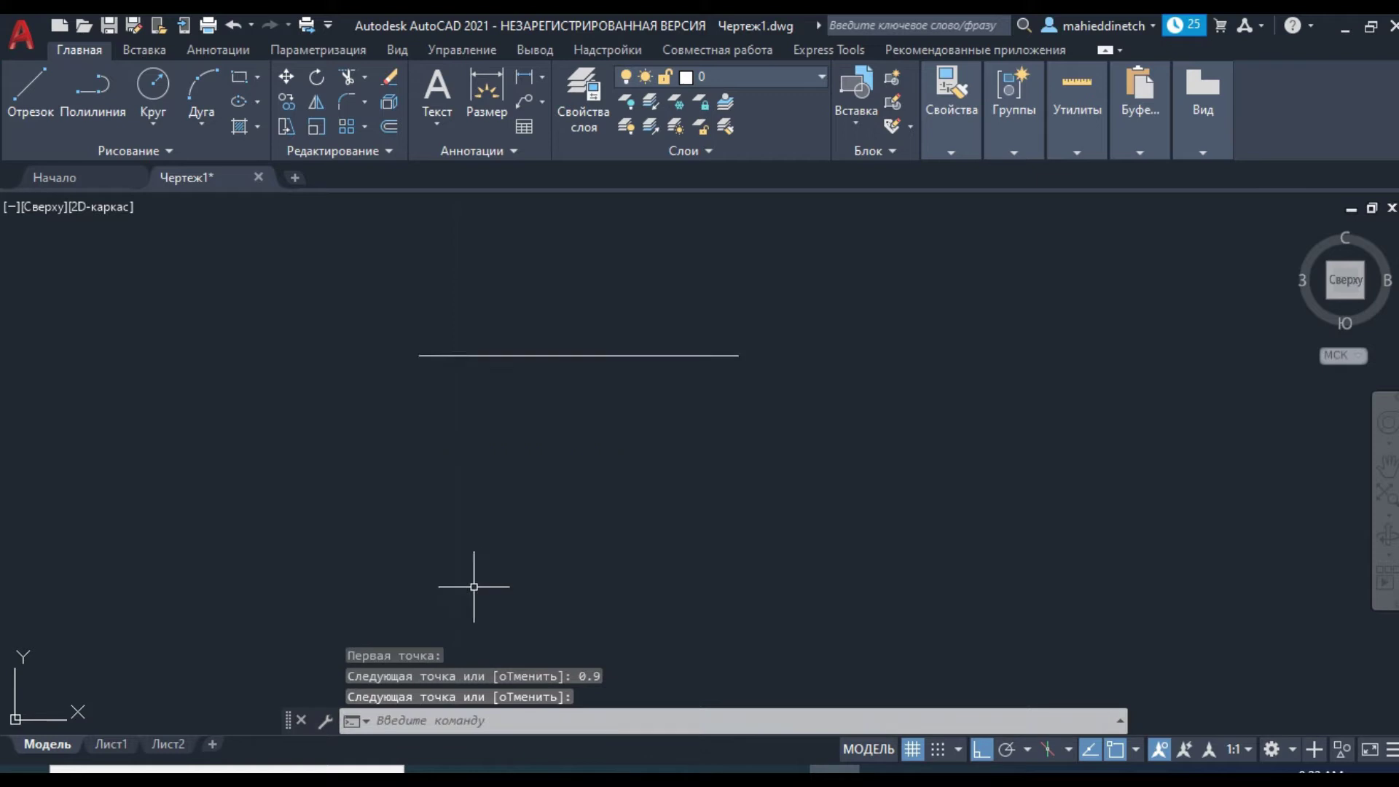
pyautogui.press('Return')
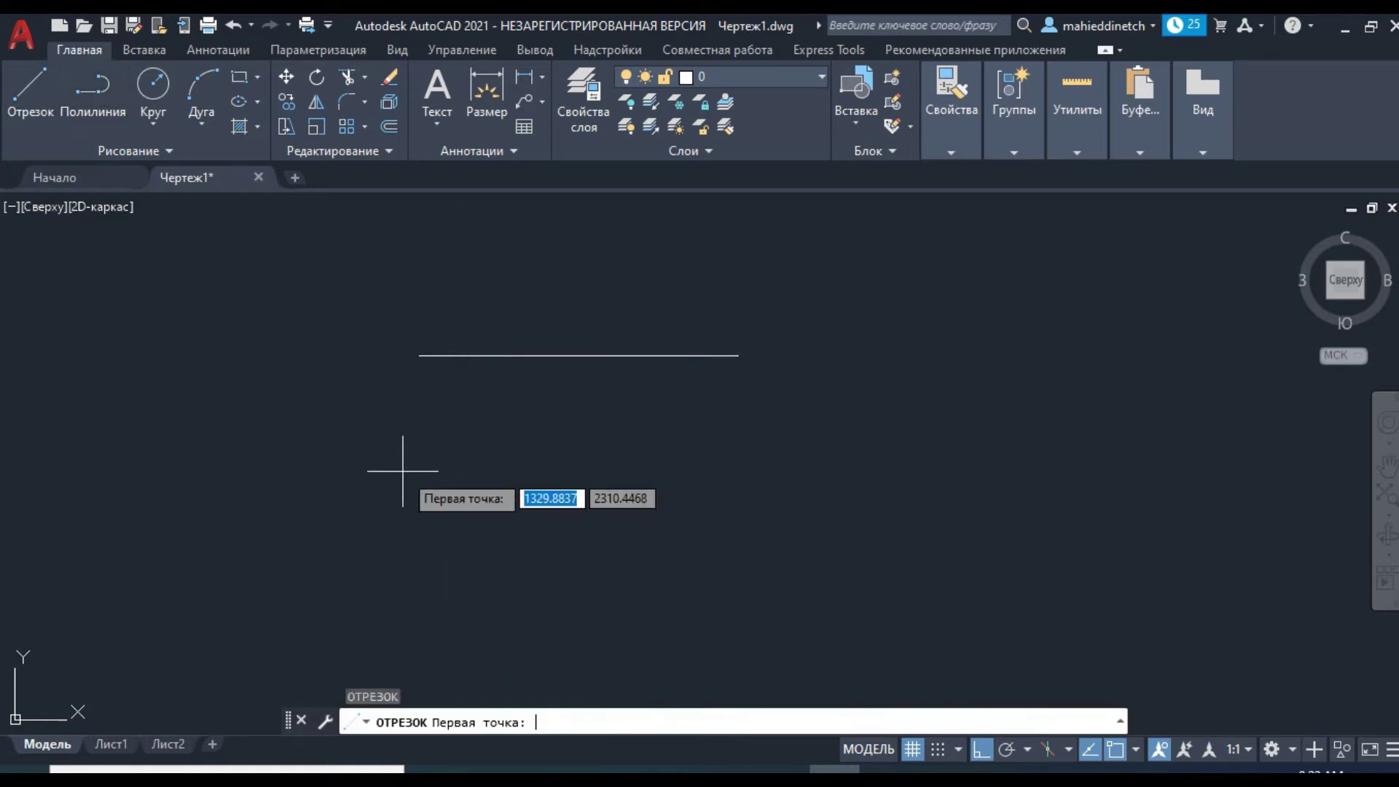
# - Draw the right jamb under the line's end: 0.1 down, 0.05 left, closed perpendicular to the line
pyautogui.click(738, 355)
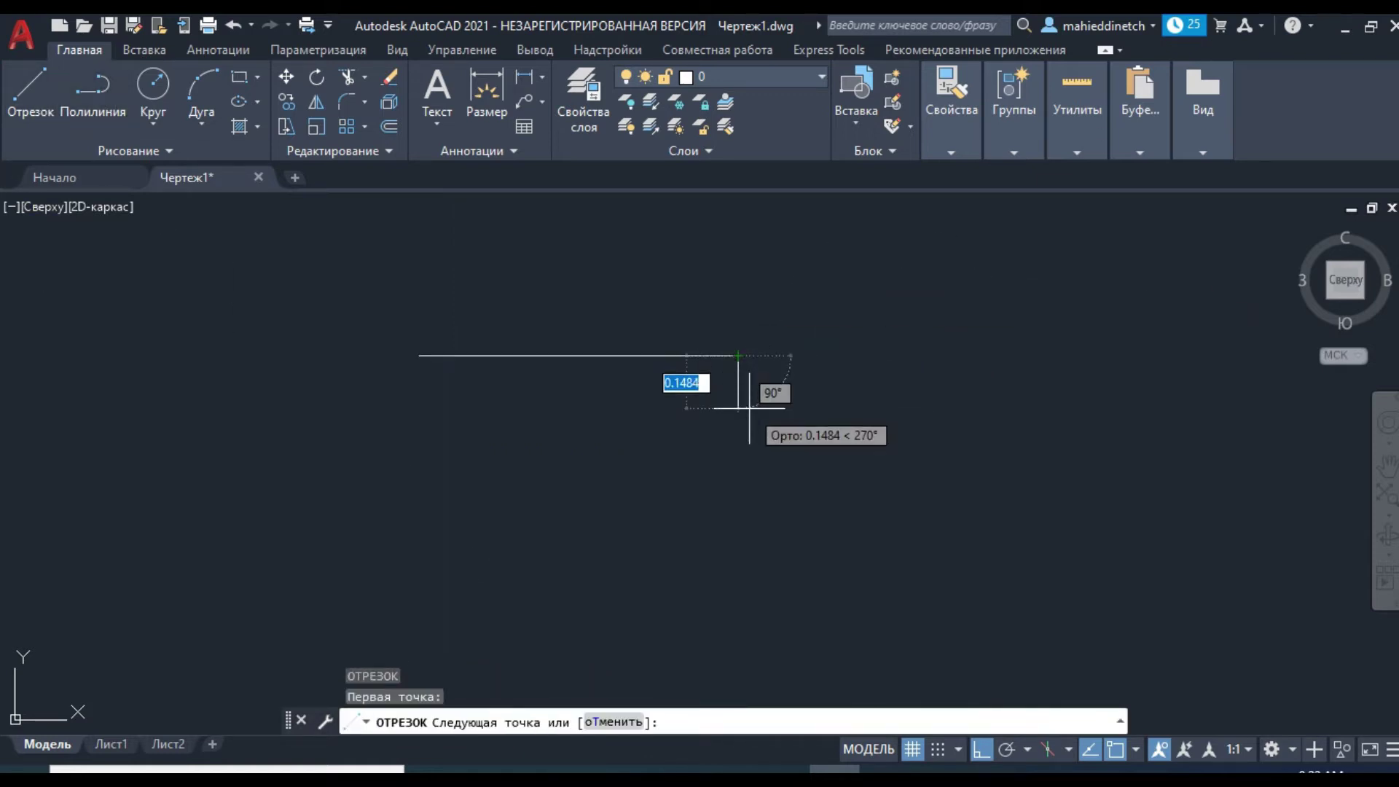
pyautogui.write('0.1')
pyautogui.press('Return')
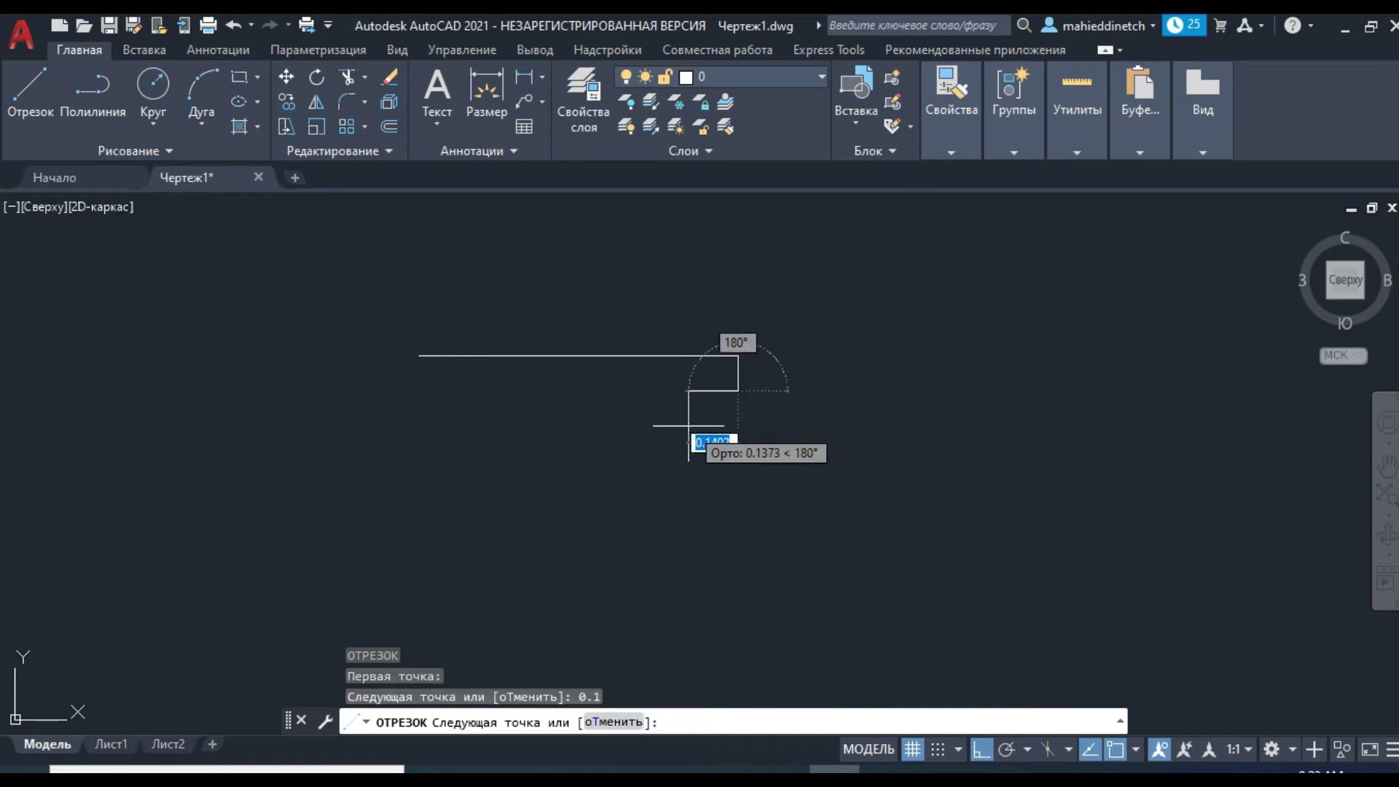
pyautogui.write('0.0')
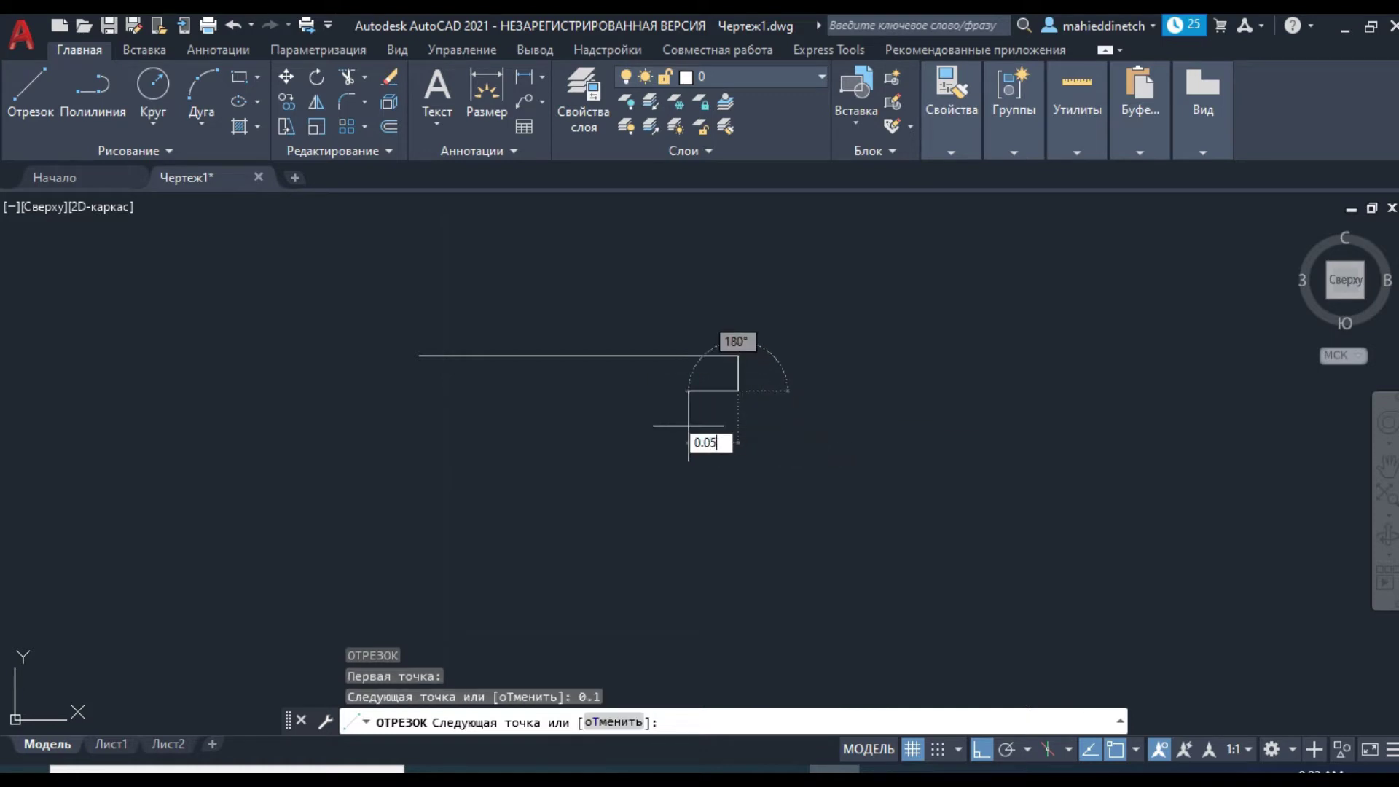
pyautogui.press('Return')
pyautogui.scroll(4, 736, 355)
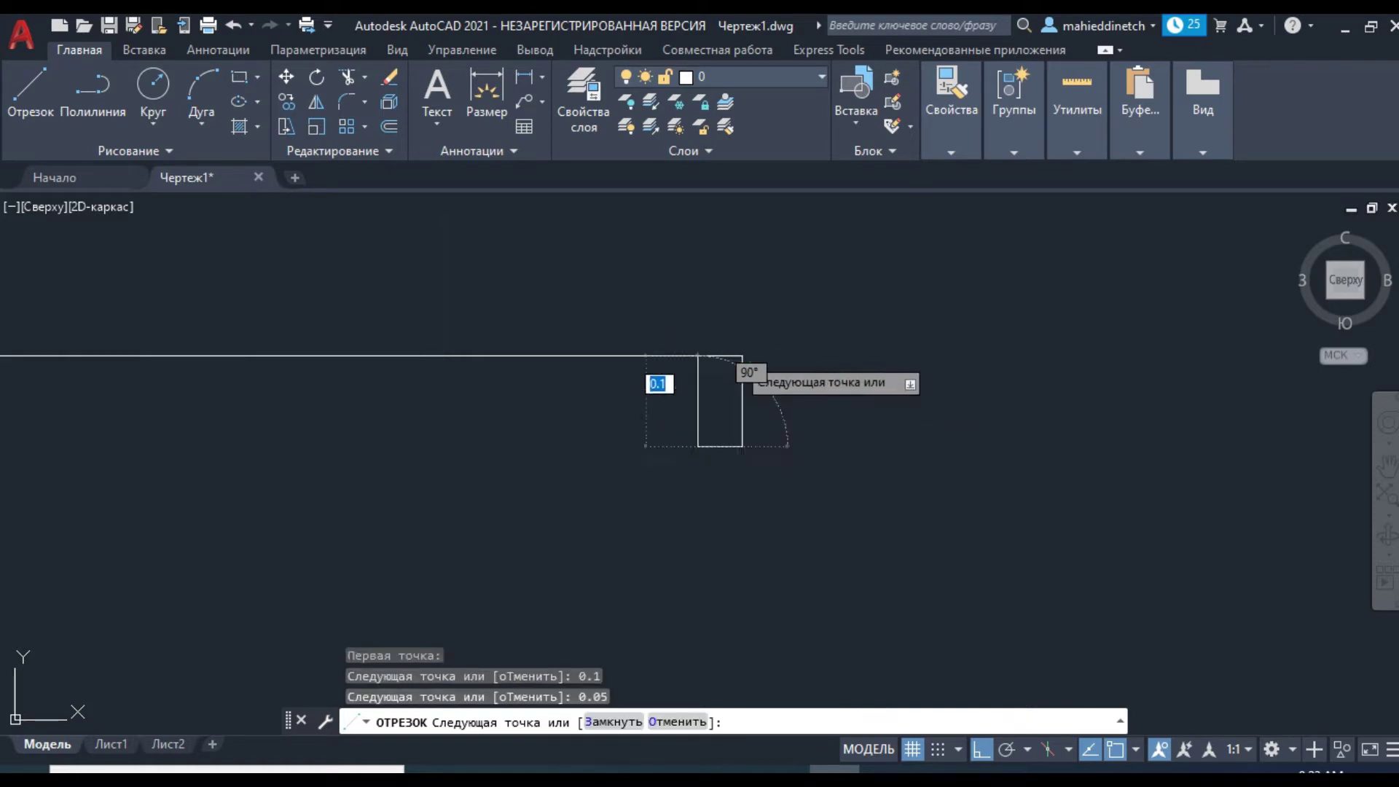
pyautogui.scroll(2, 733, 356)
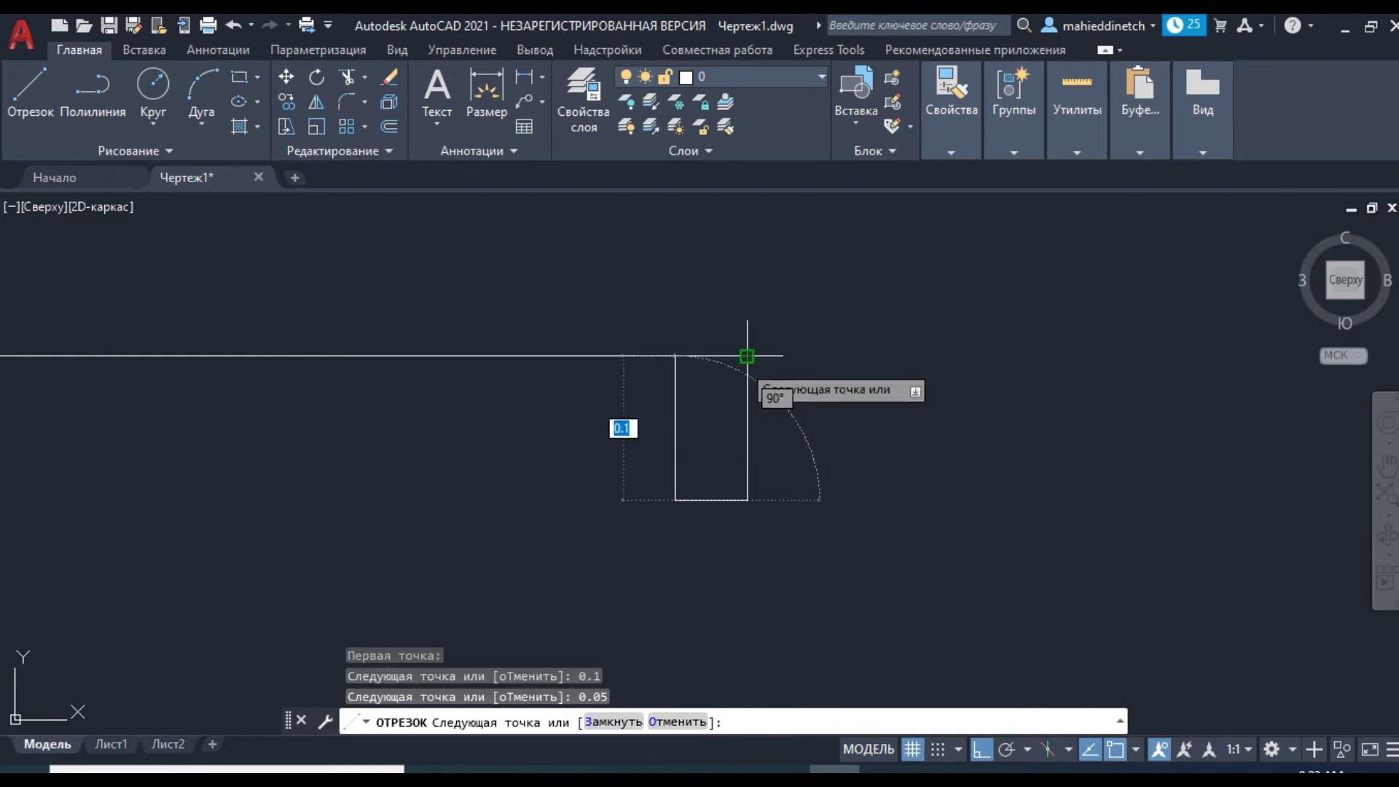
pyautogui.click(1141, 743)
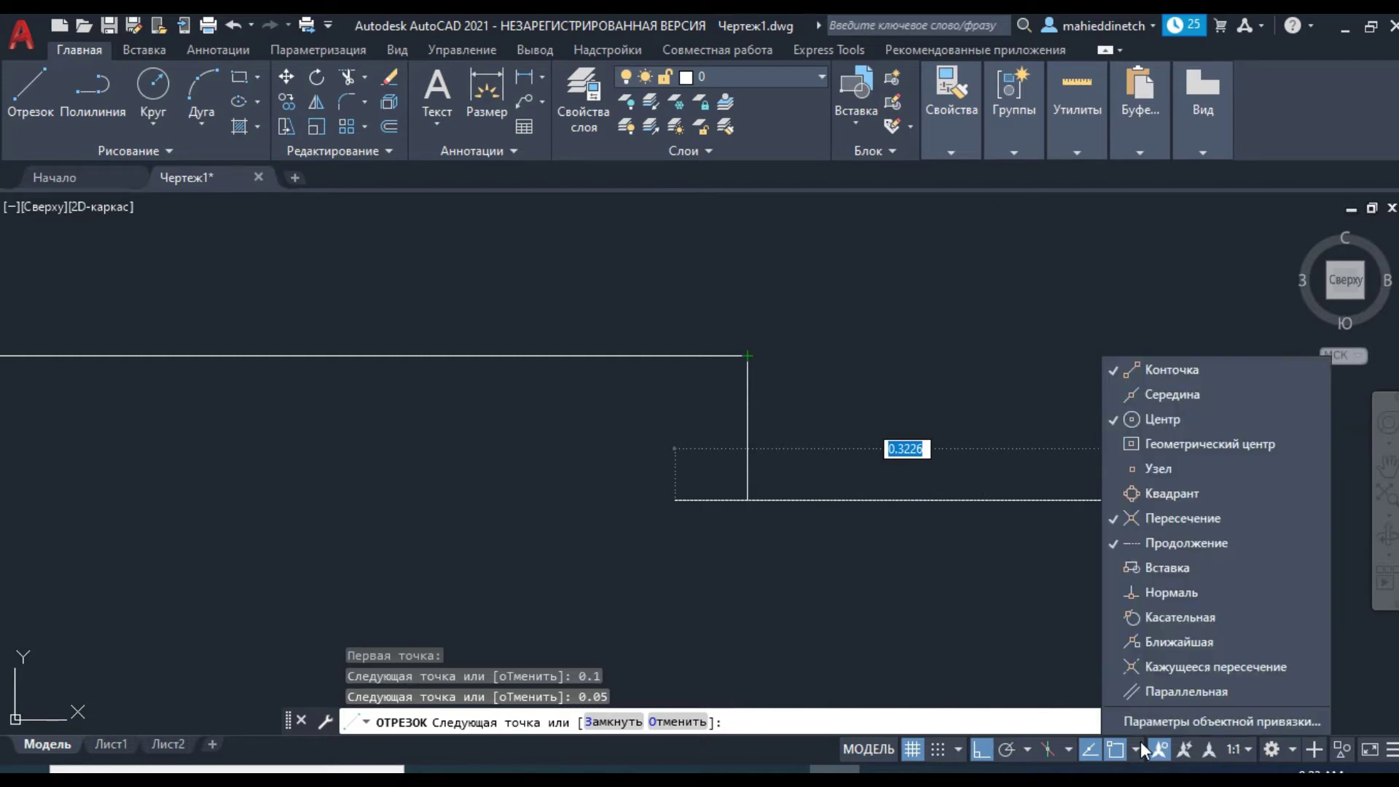
pyautogui.click(1155, 596)
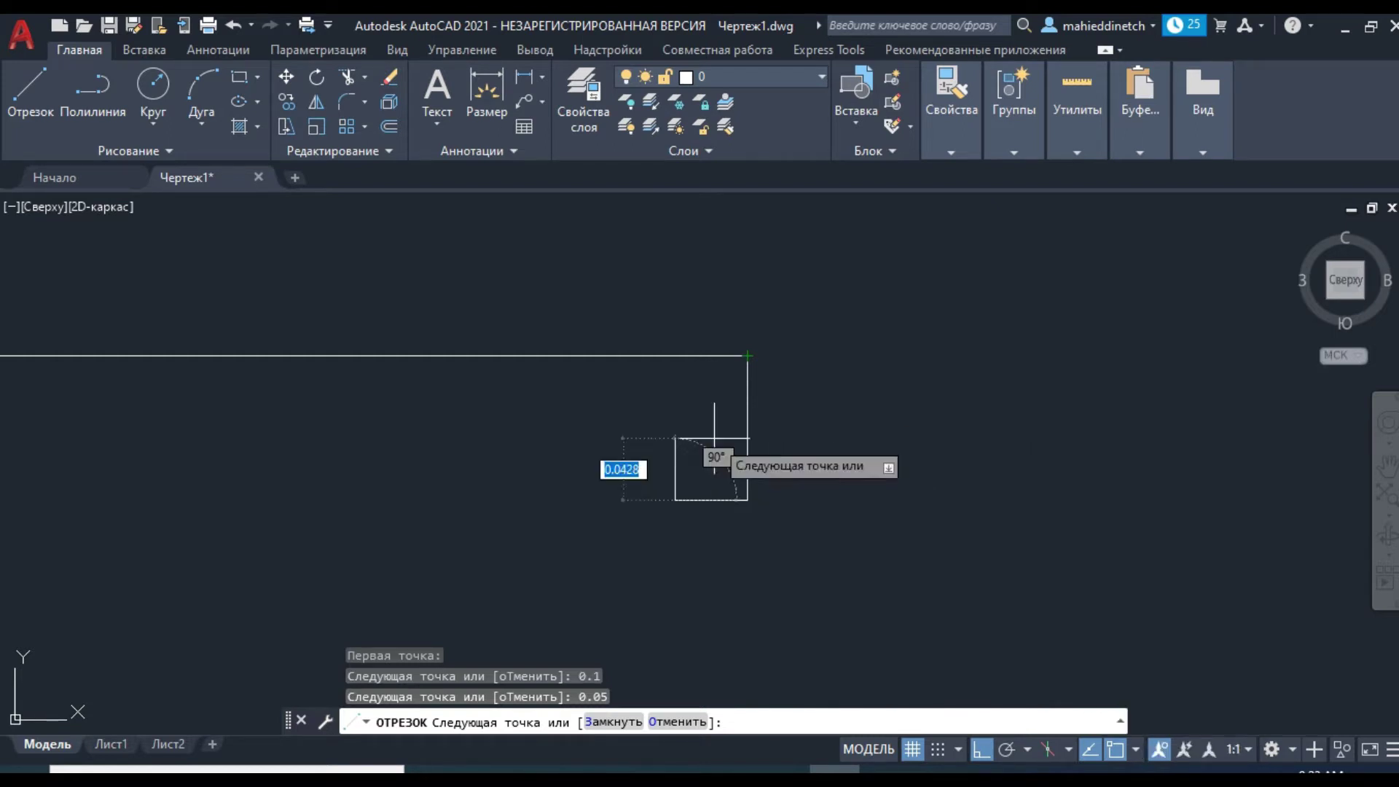
pyautogui.click(681, 357)
pyautogui.press('Return')
pyautogui.press('Return')
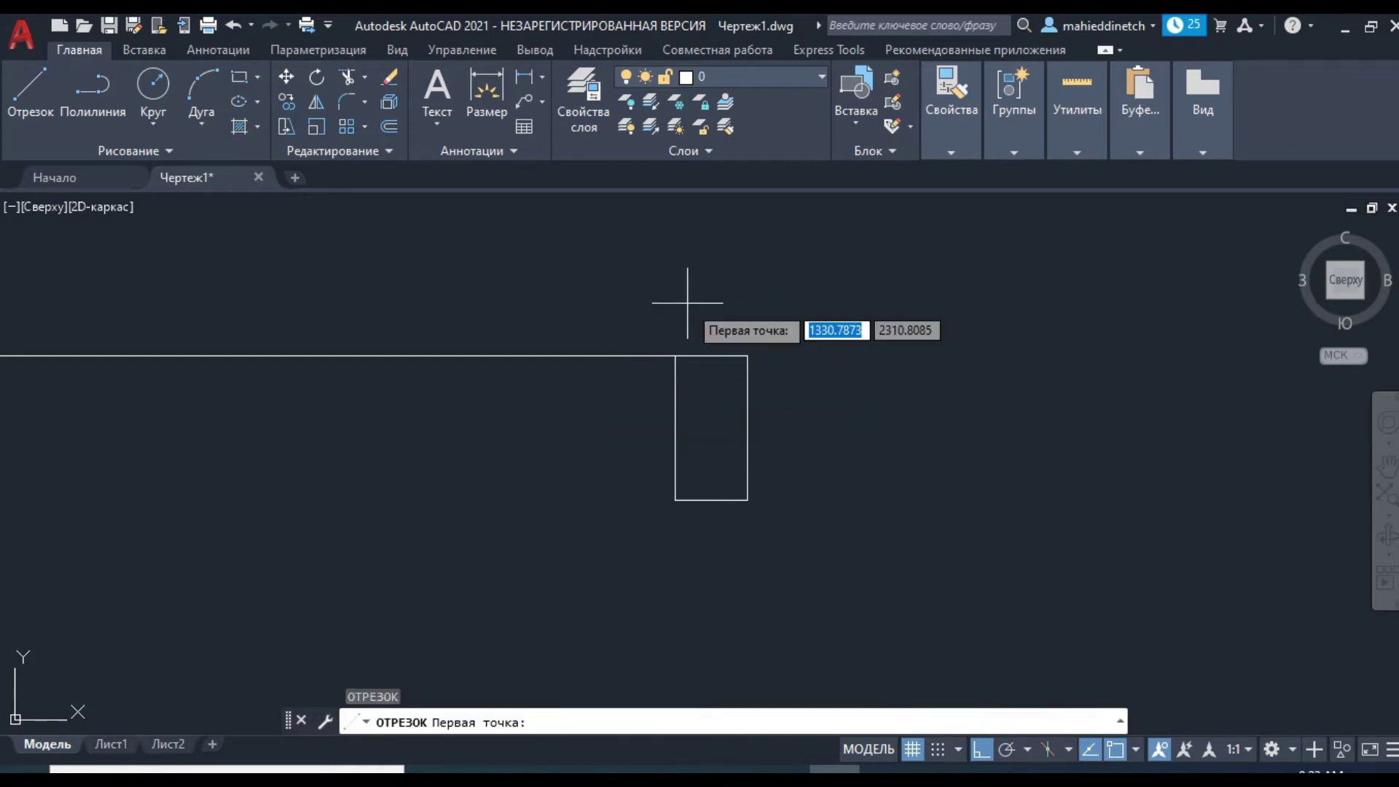
# - Draw the left jamb under the line's left end: 0.1 down, 0.05 right, closed to the line
pyautogui.scroll(-2, 56, 625)
pyautogui.scroll(-2, 56, 624)
pyautogui.moveTo(150, 538); pyautogui.dragTo(681, 441, button='middle')
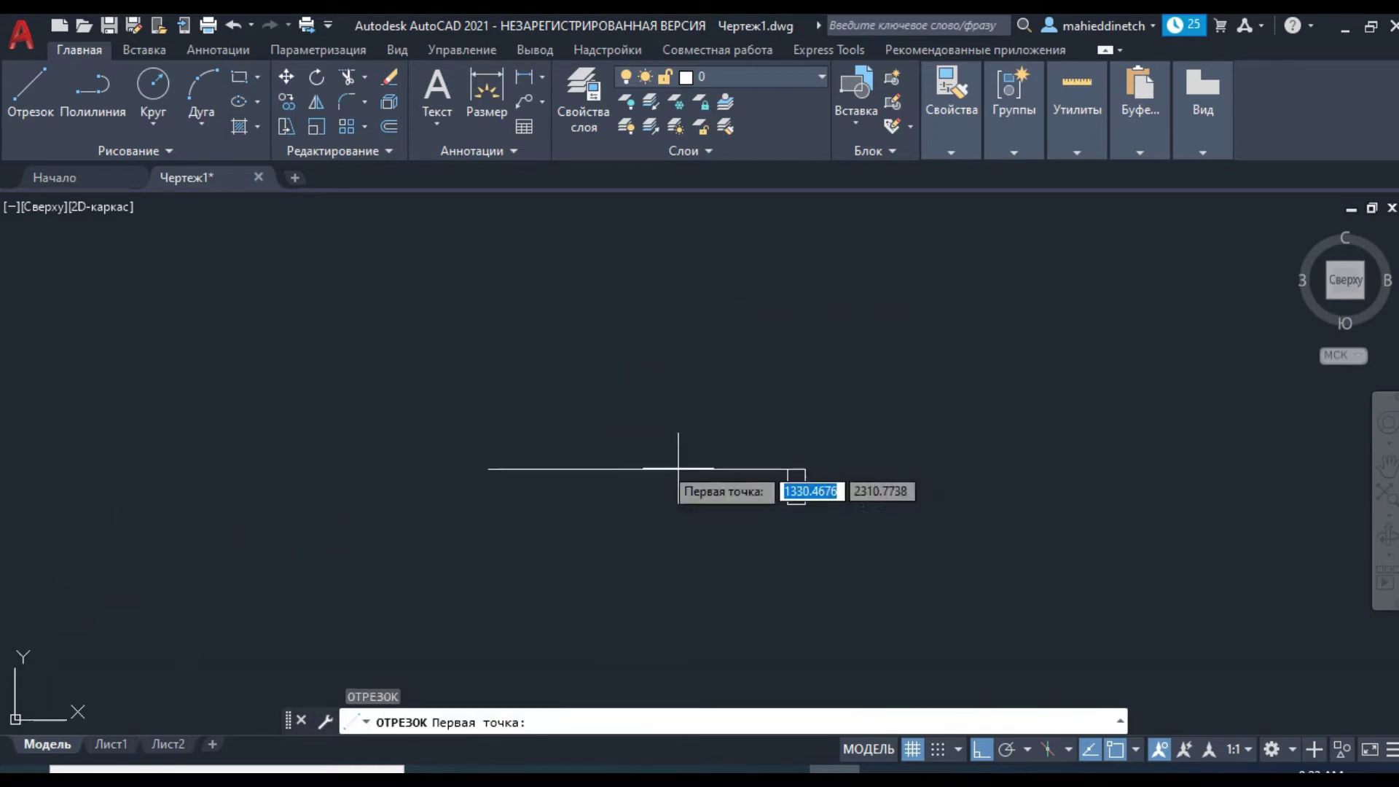
pyautogui.click(489, 470)
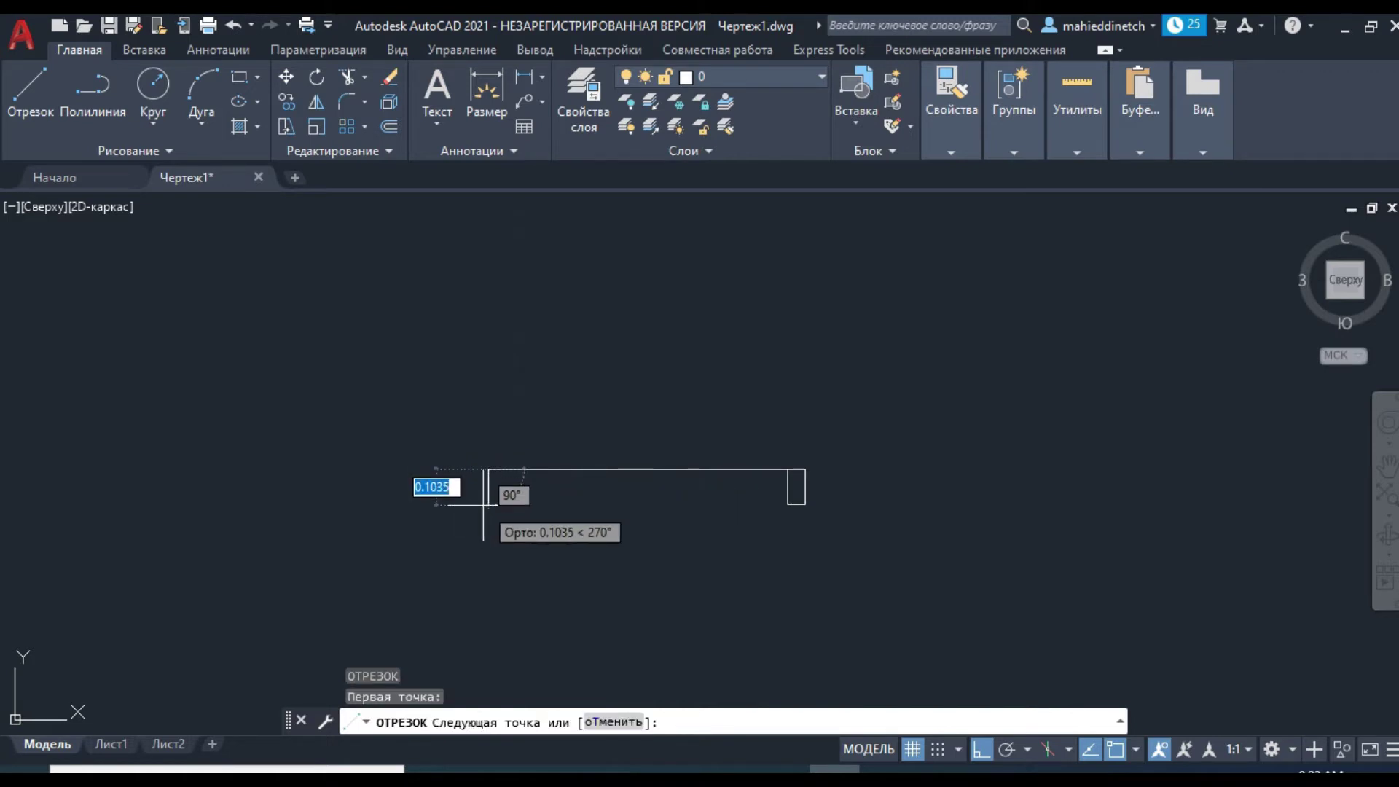
pyautogui.write('0.1')
pyautogui.press('Return')
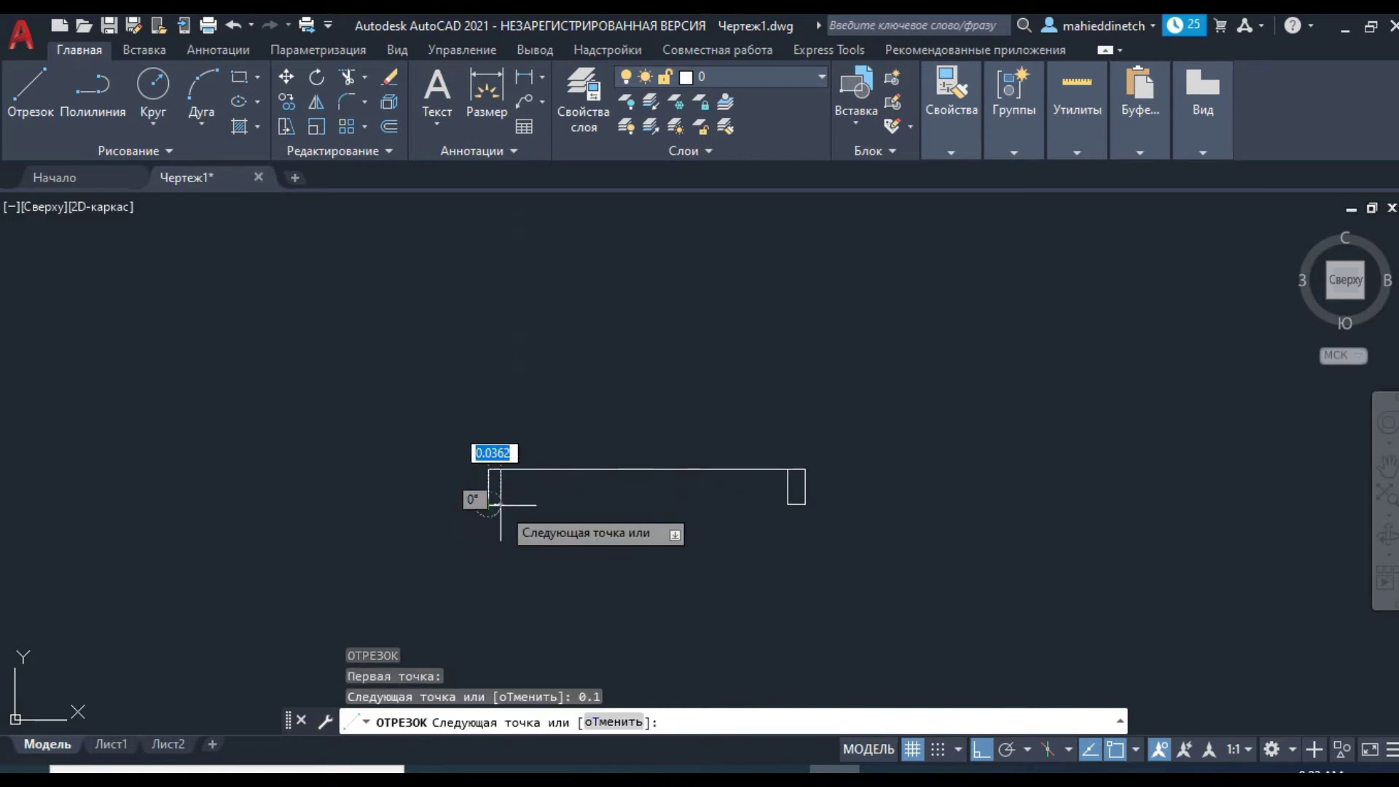
pyautogui.write('0')
pyautogui.write('5')
pyautogui.press('Return')
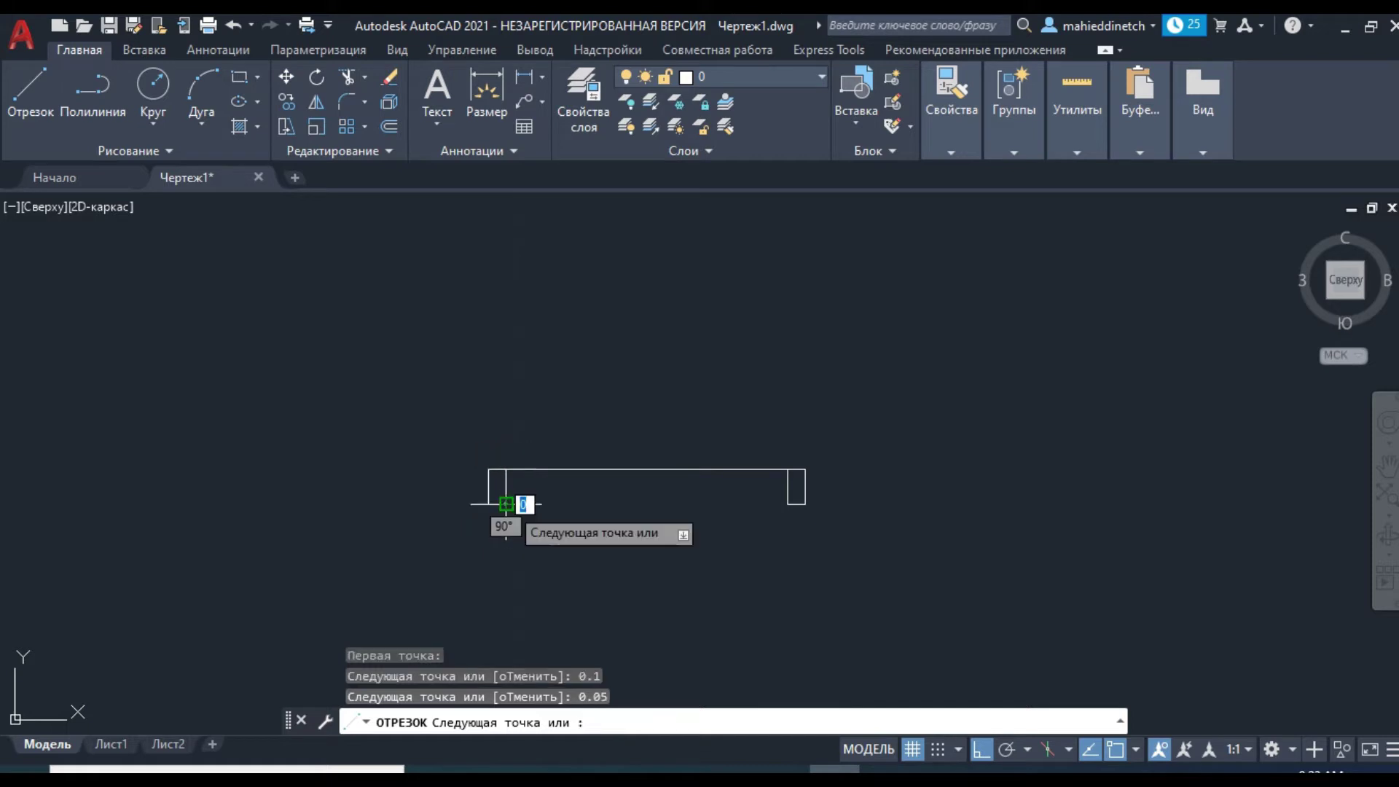
pyautogui.click(505, 470)
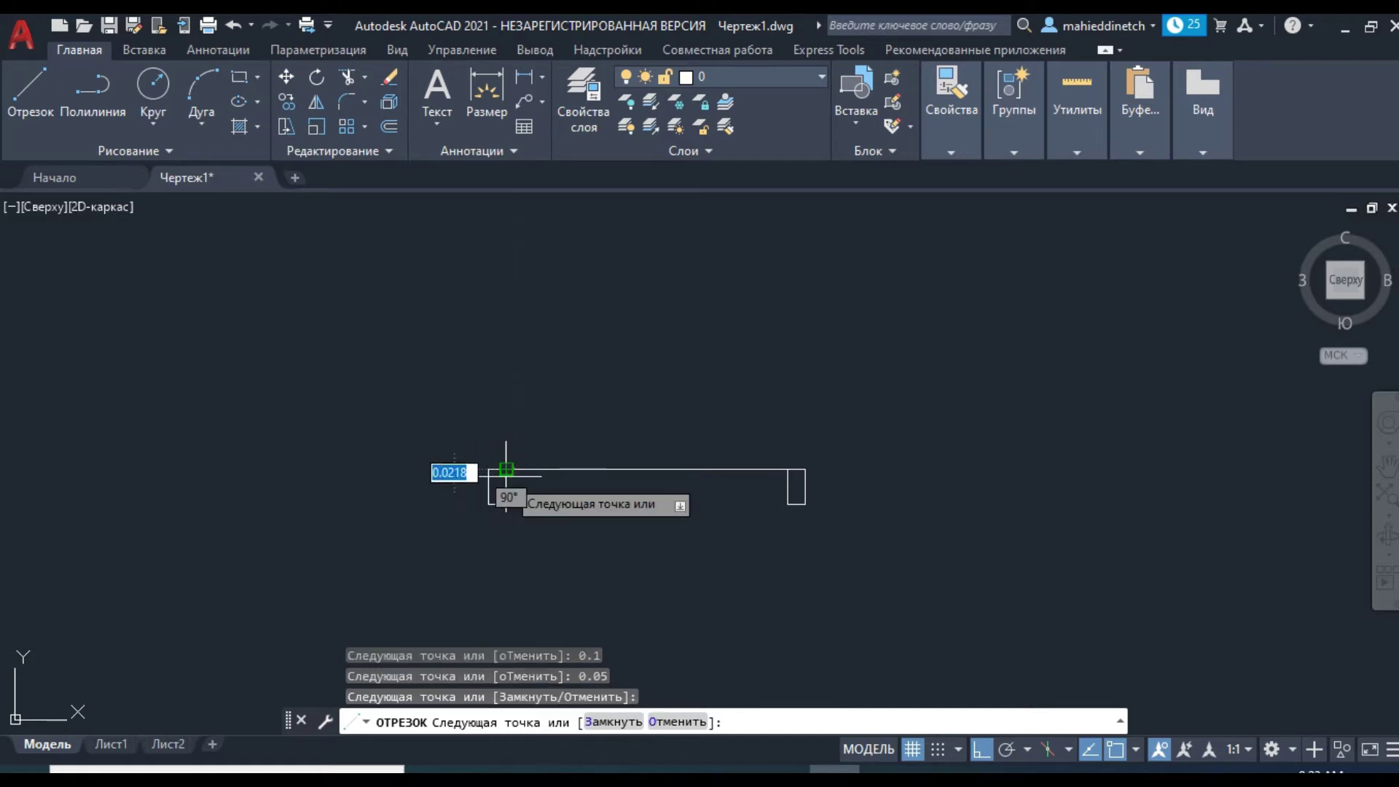
pyautogui.press('Return')
pyautogui.press('Return')
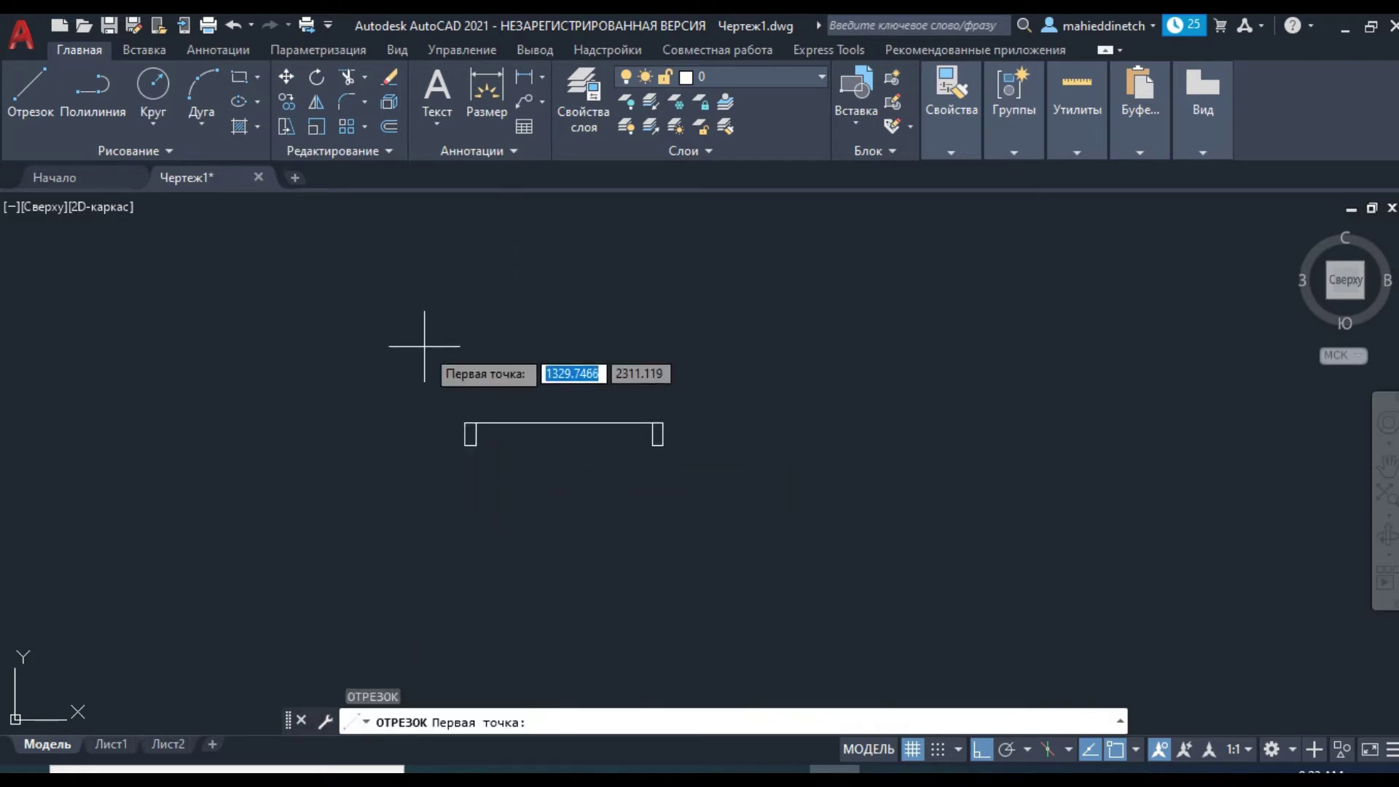
# - Draw the door leaf from the jamb corner: 0.9 up, 0.05 across, back down to the jamb
pyautogui.scroll(-2, 300, 660)
pyautogui.click(428, 533)
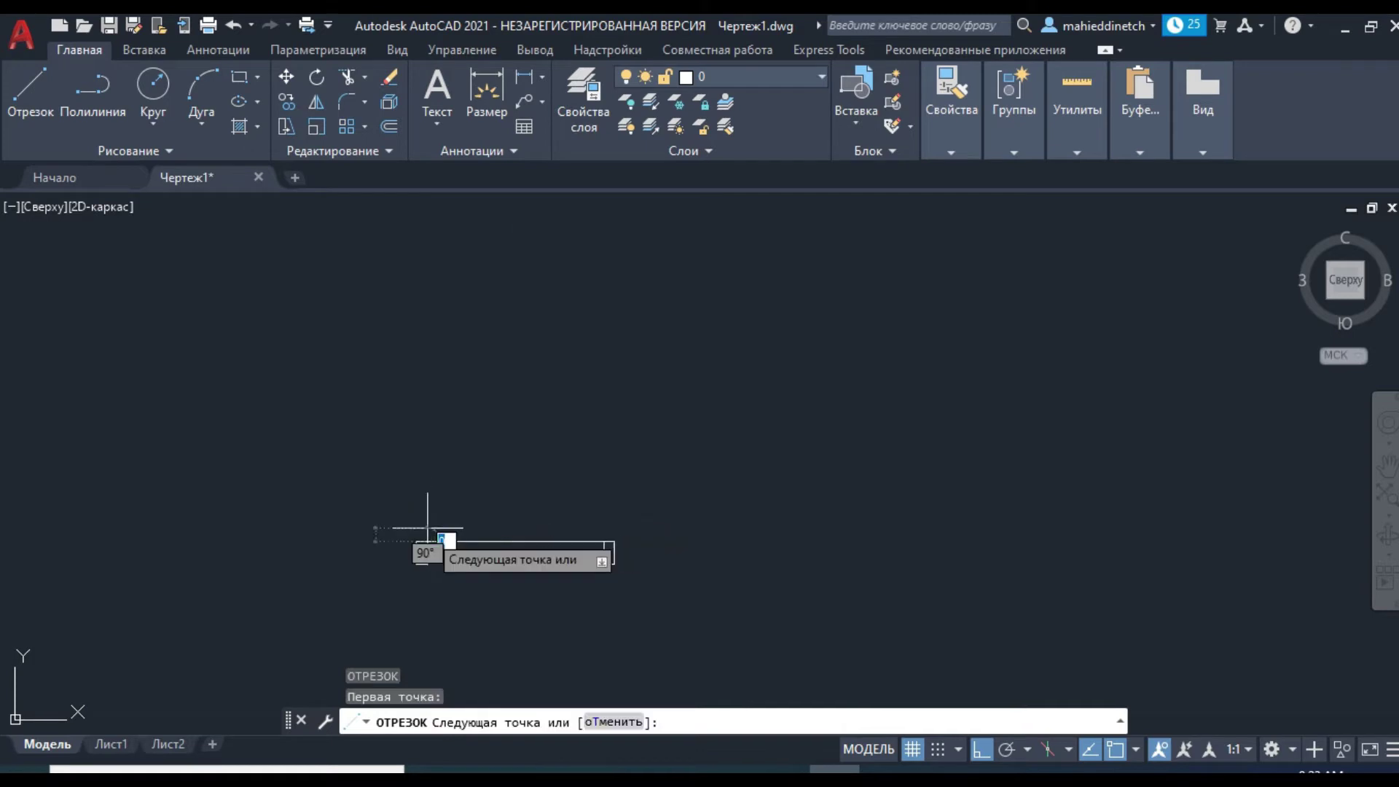
pyautogui.write('0.9')
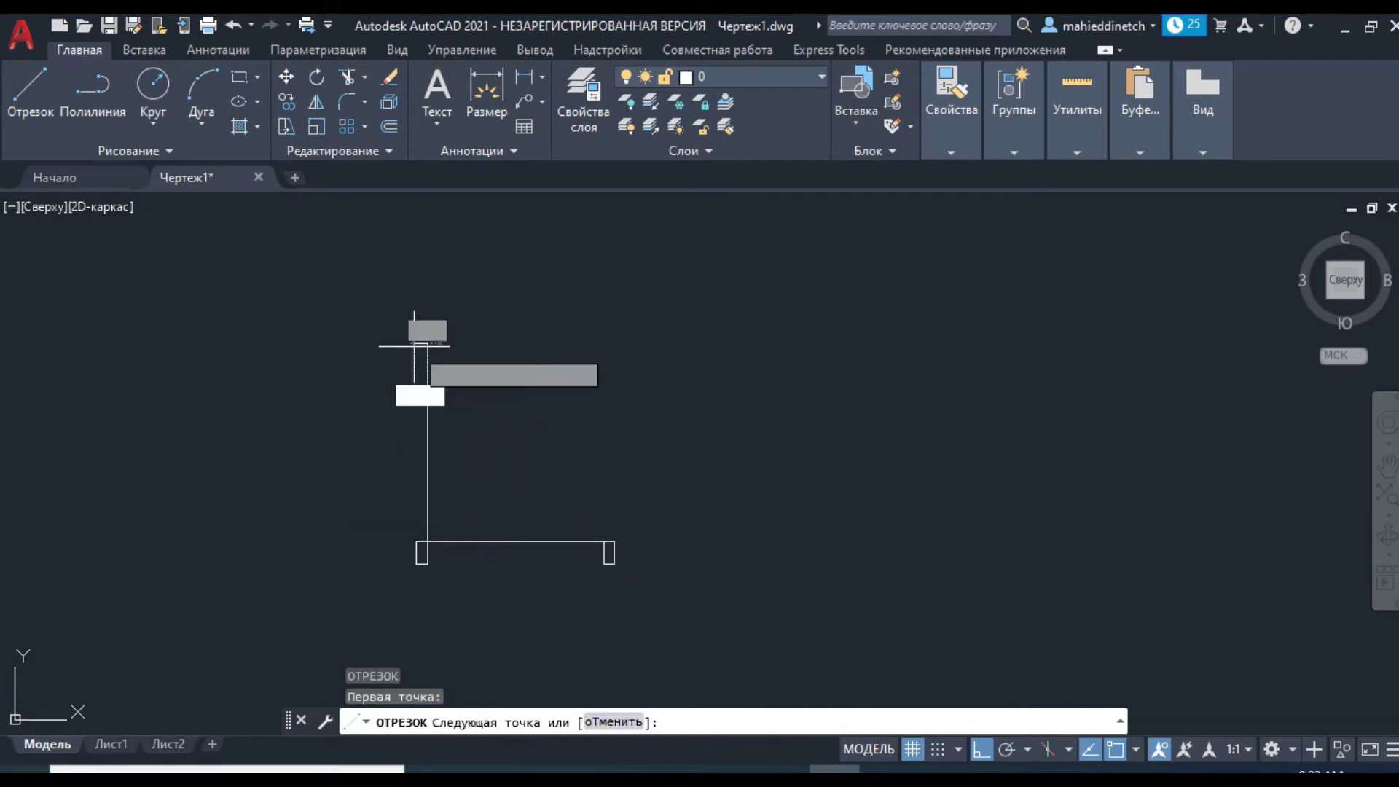
pyautogui.press('Return')
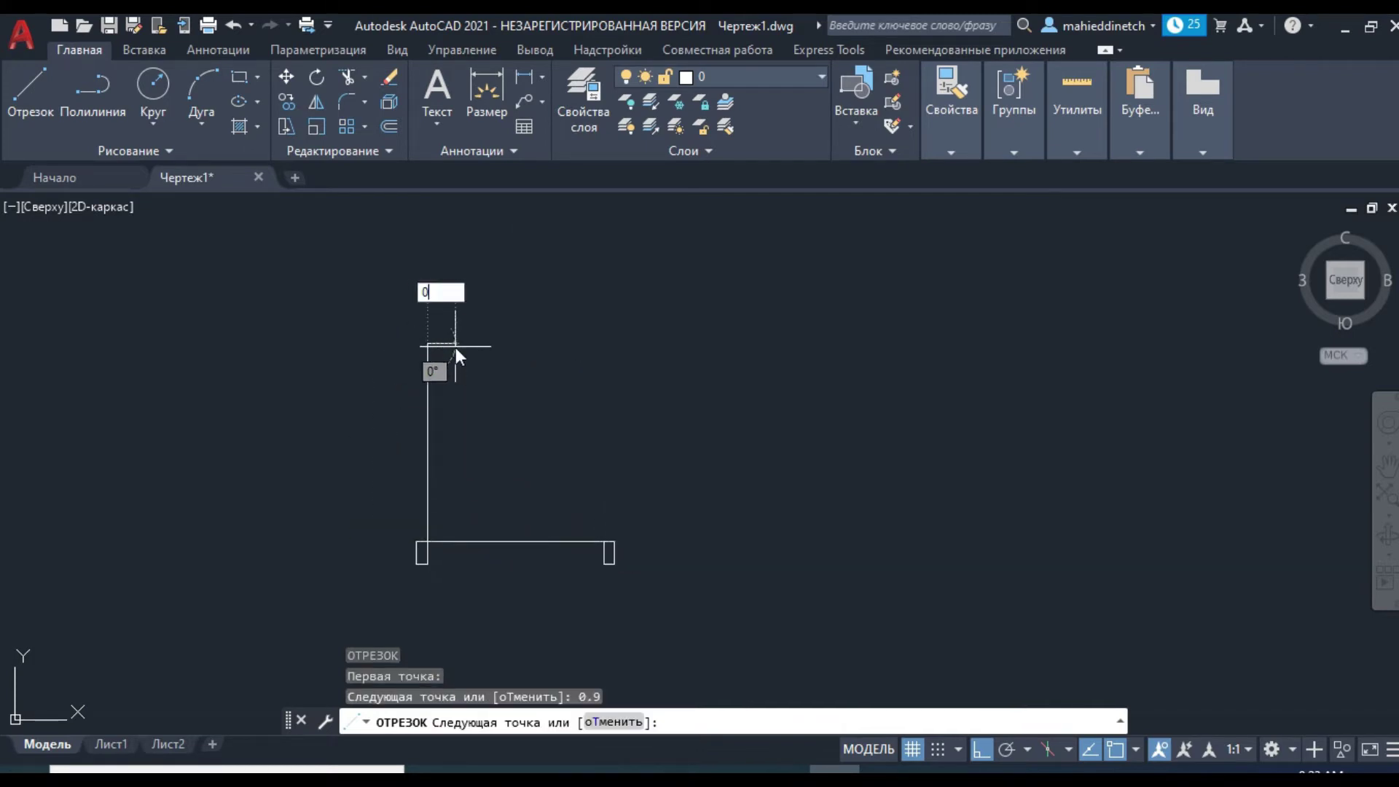
pyautogui.write('0.05')
pyautogui.press('Return')
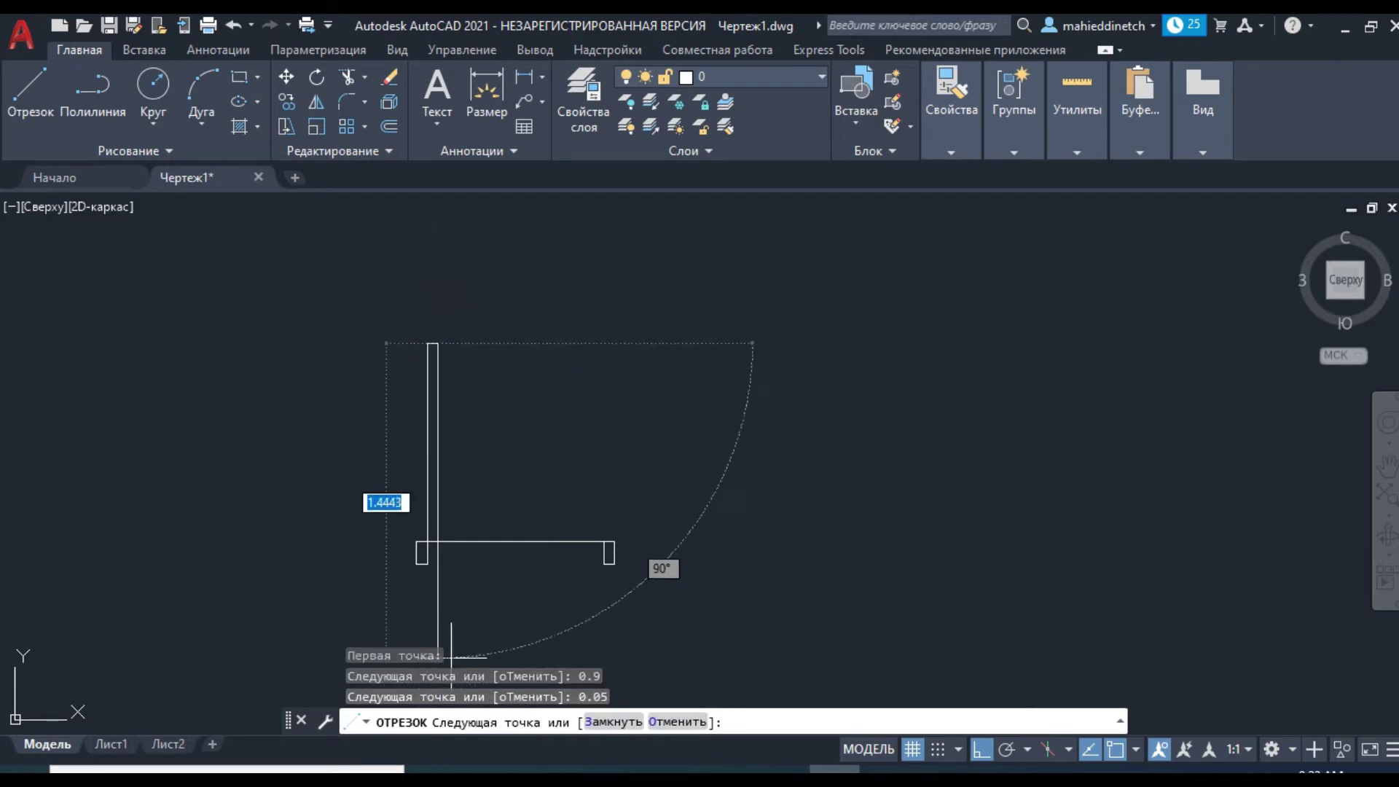
pyautogui.scroll(5, 437, 543)
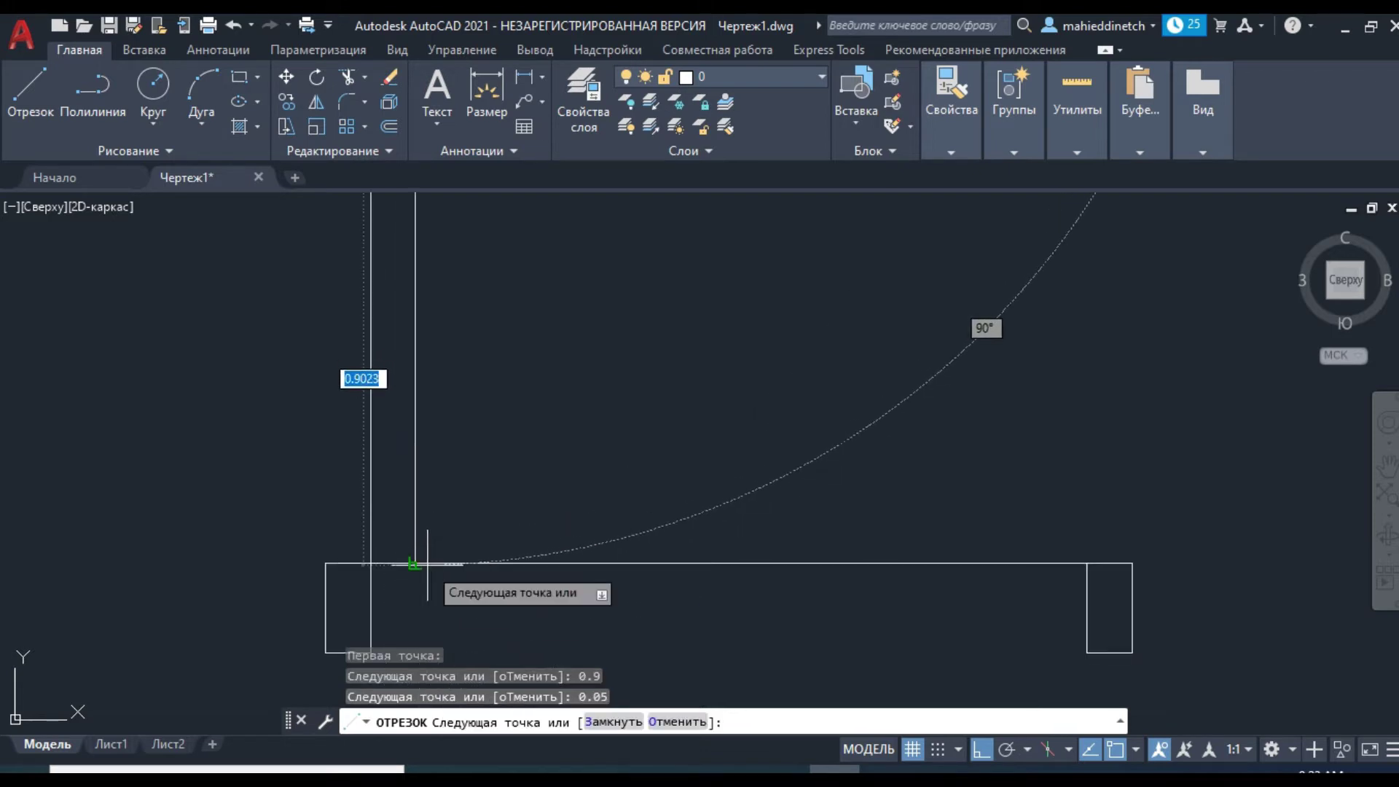
pyautogui.click(416, 562)
pyautogui.press('Return')
pyautogui.scroll(-5, 532, 537)
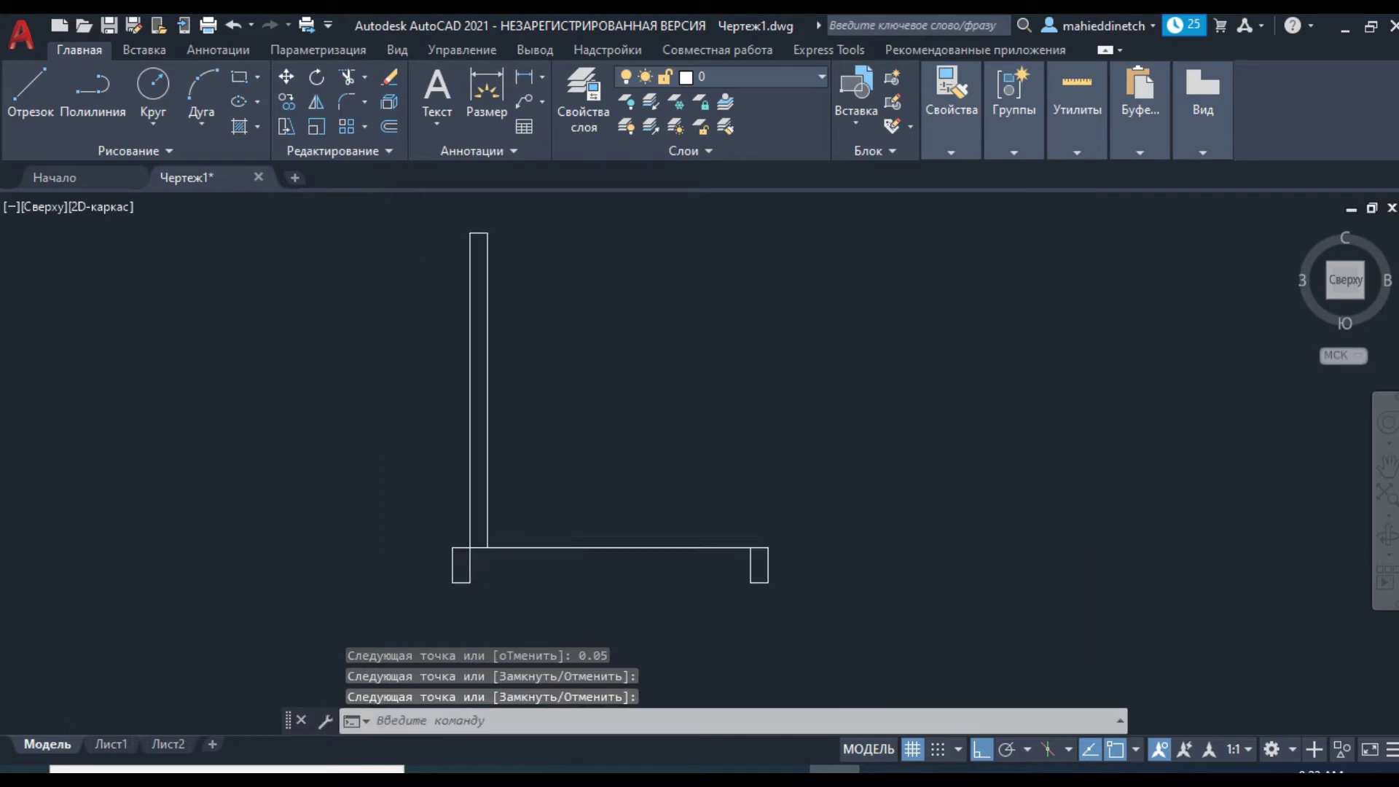
# - Draw a three-point swing arc from the door leaf's top corner to the right jamb corner
pyautogui.click(194, 85)
pyautogui.scroll(4, 474, 277)
pyautogui.scroll(4, 481, 357)
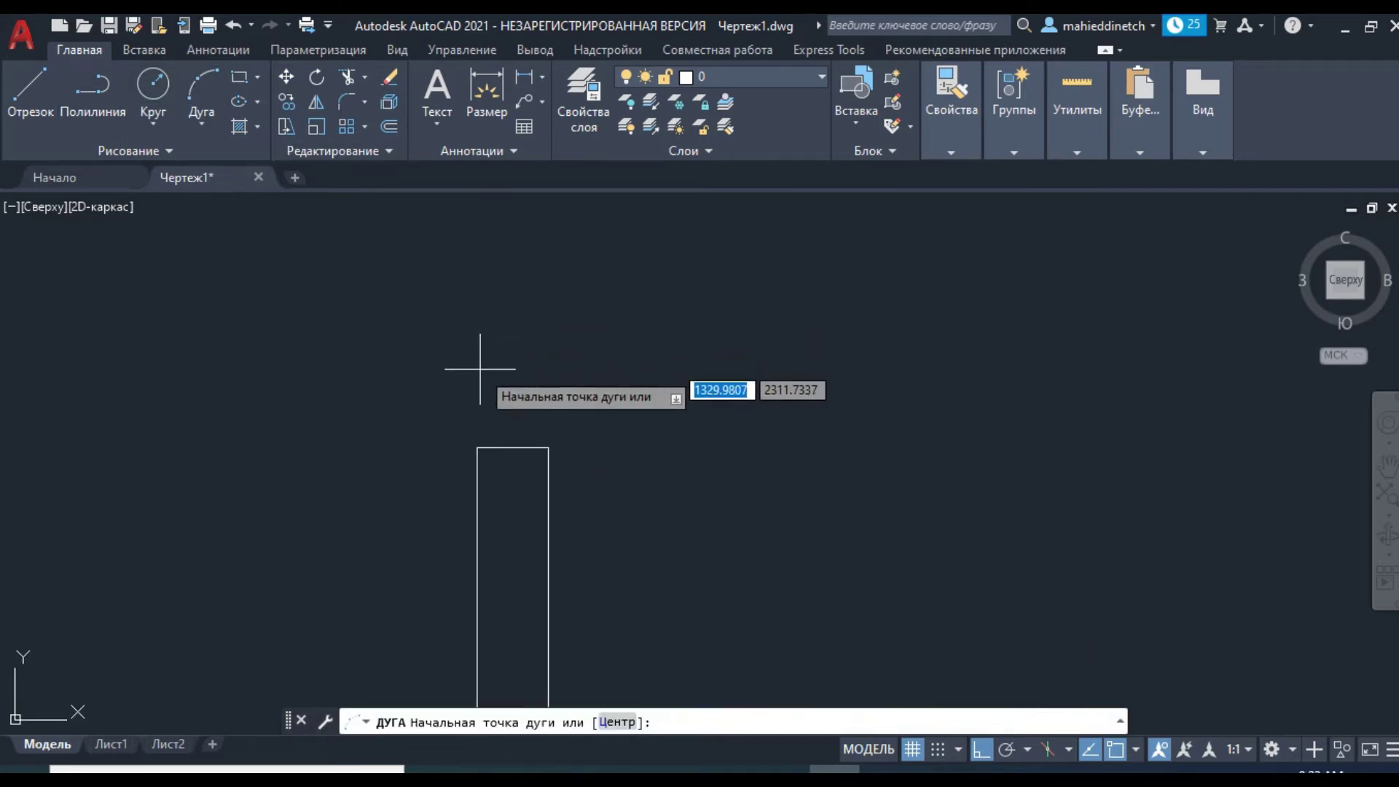
pyautogui.click(477, 448)
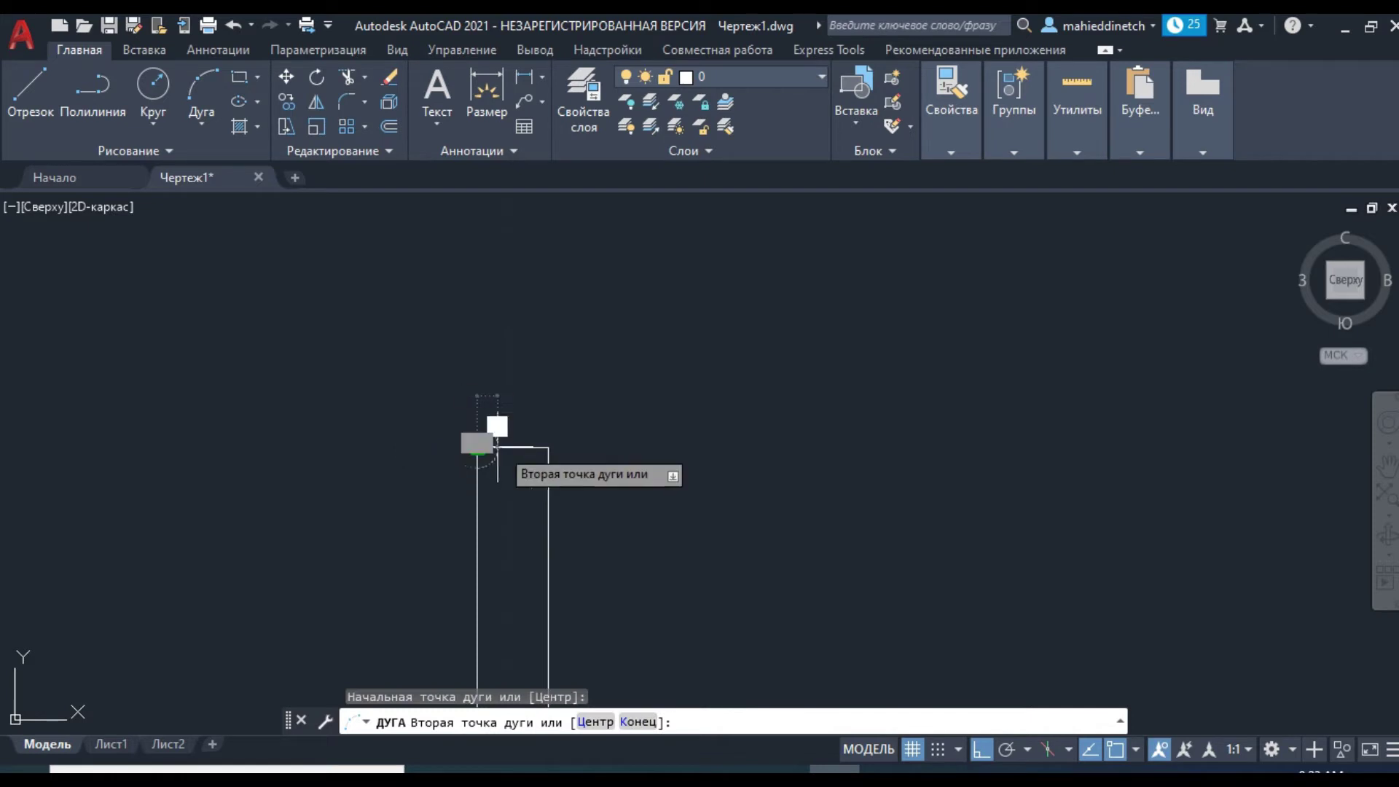
pyautogui.click(549, 448)
pyautogui.scroll(-3, 590, 452)
pyautogui.scroll(-3, 729, 437)
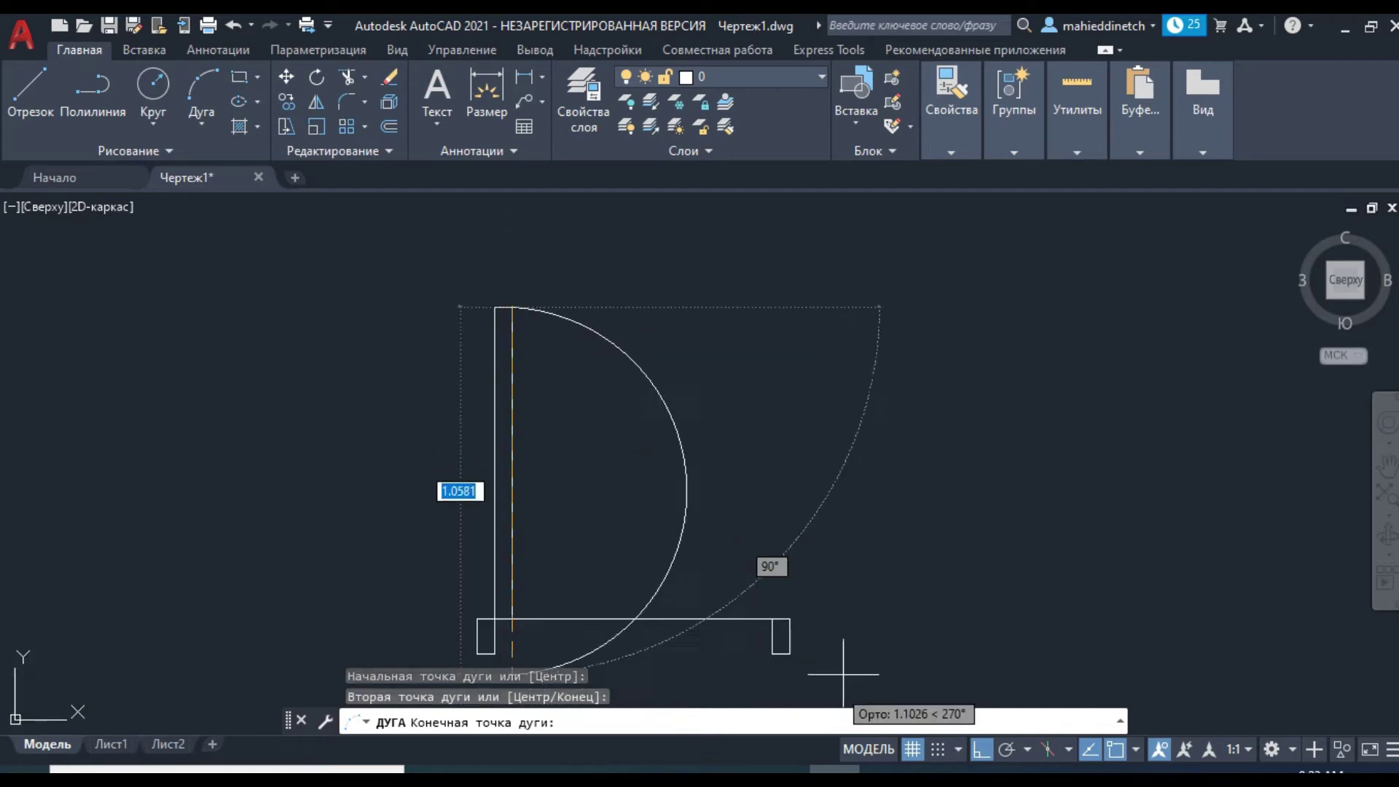
pyautogui.click(792, 616)
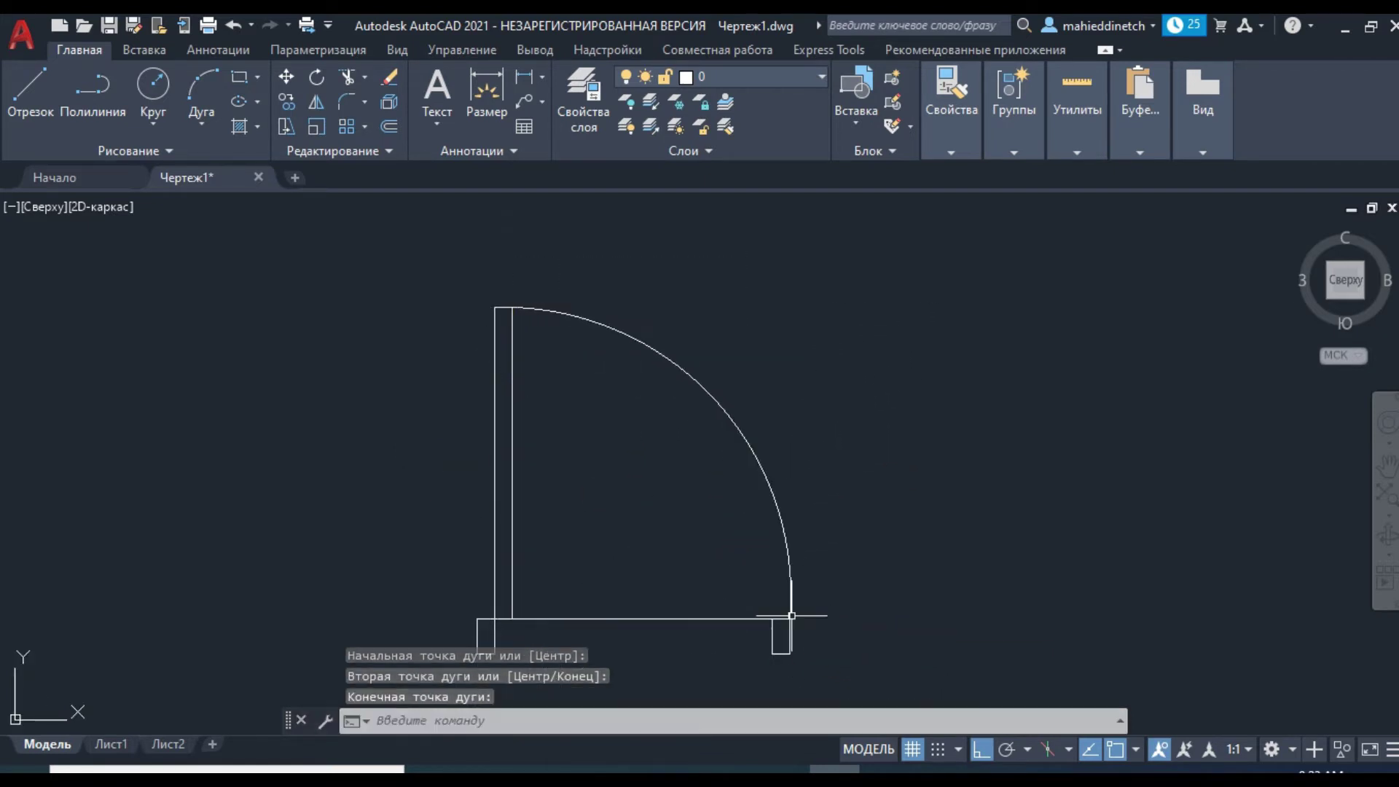
pyautogui.scroll(-3, 751, 510)
pyautogui.moveTo(762, 506); pyautogui.dragTo(572, 459, button='middle')
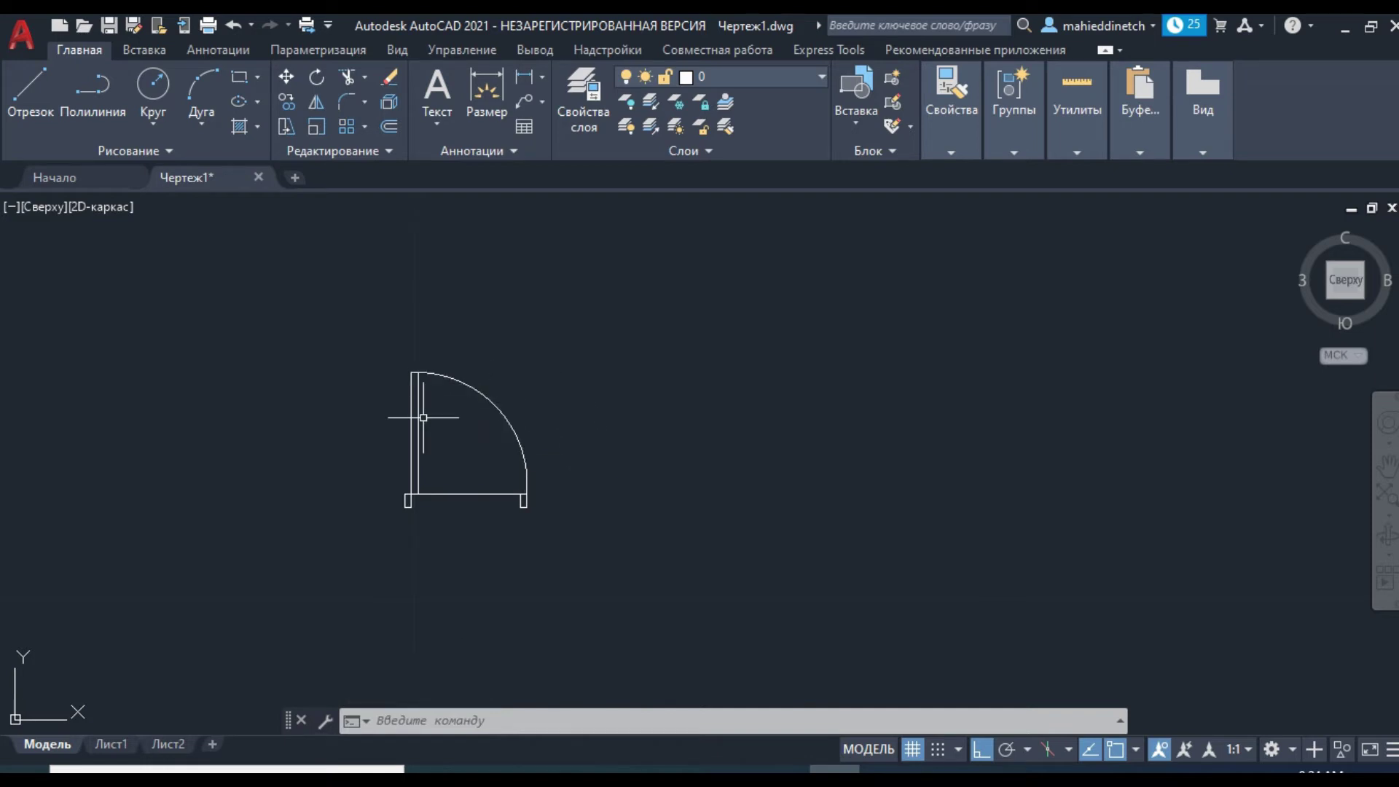
# - Show the selected door's Properties, with colour, linetype and lineweight ПоСлою, then deselect it
pyautogui.scroll(5, 421, 417)
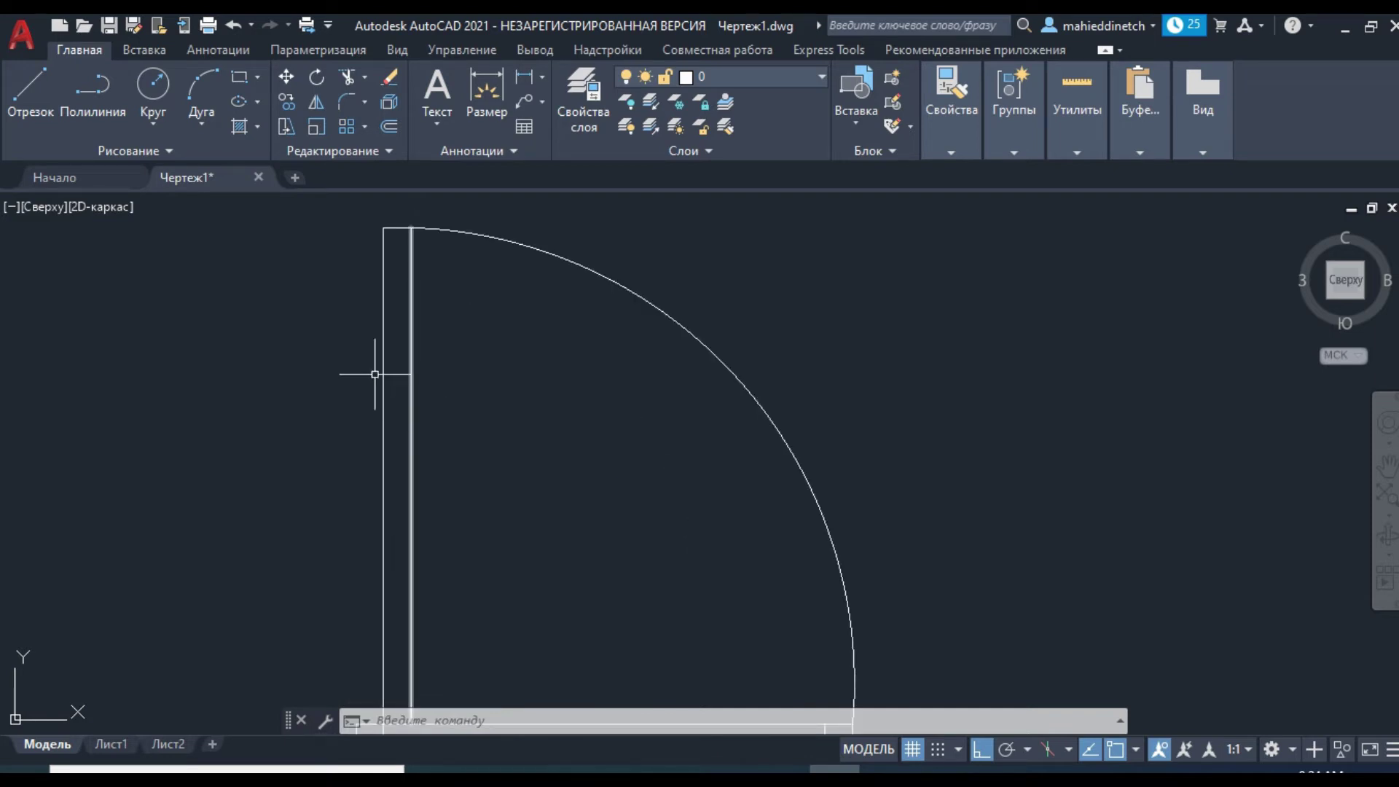
pyautogui.scroll(-4, 558, 344)
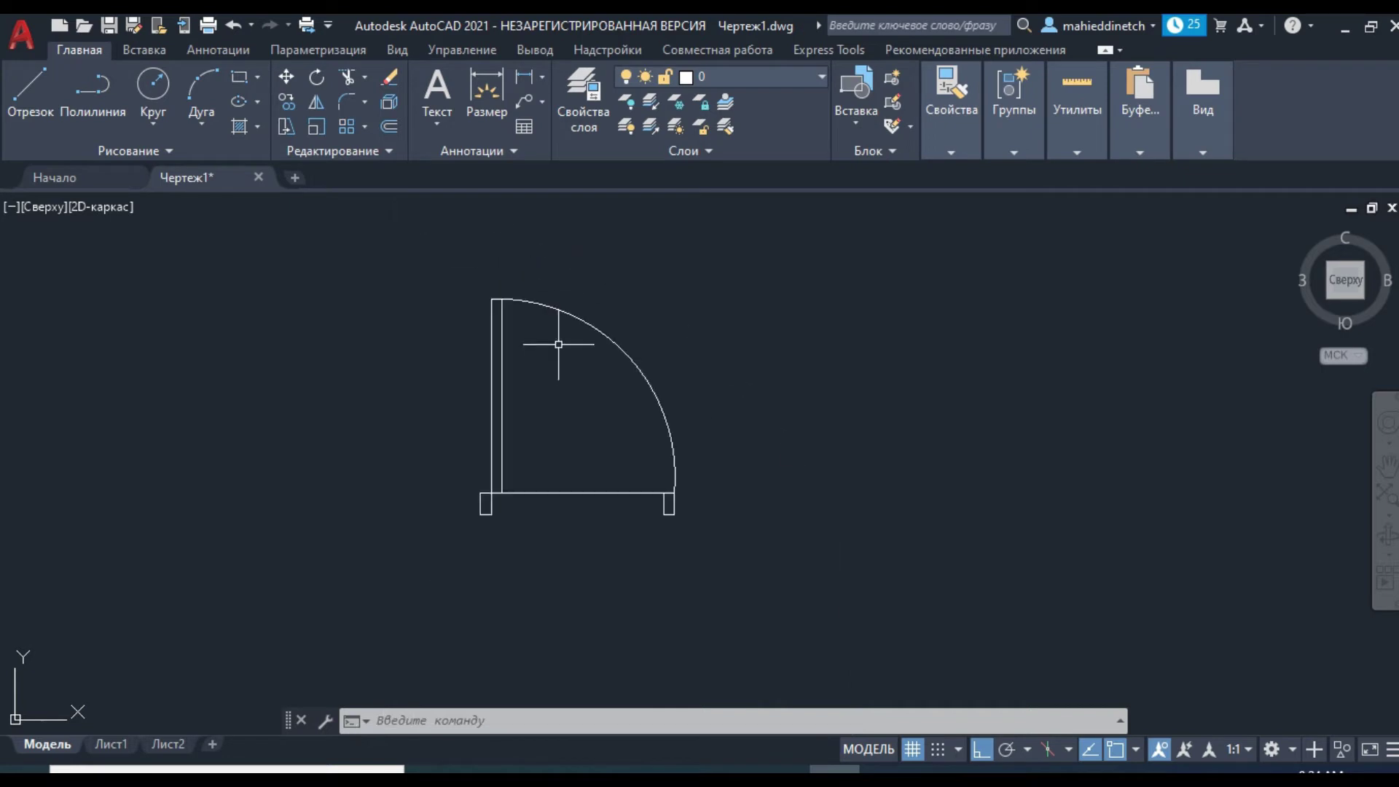
pyautogui.click(756, 302)
pyautogui.click(459, 572)
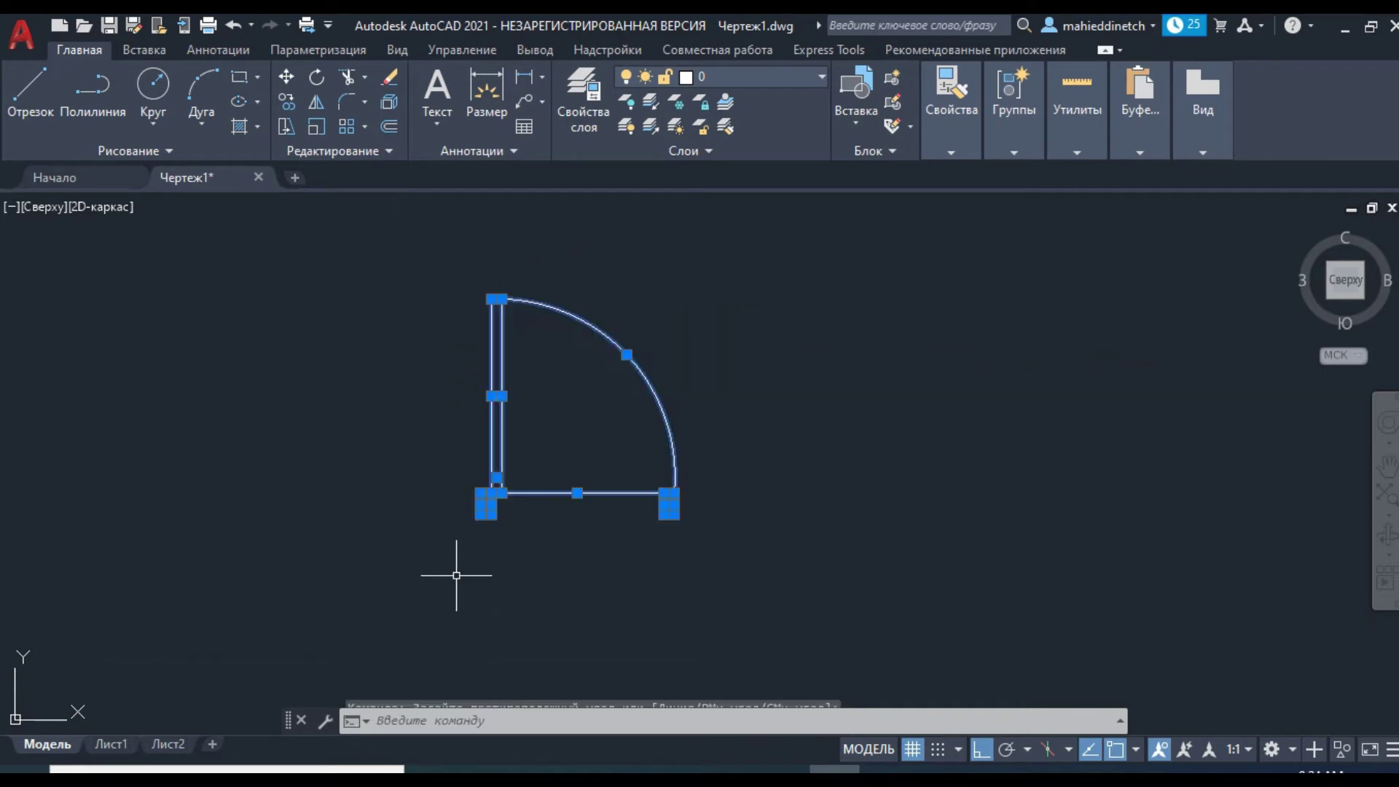
pyautogui.rightClick(406, 474)
pyautogui.click(456, 728)
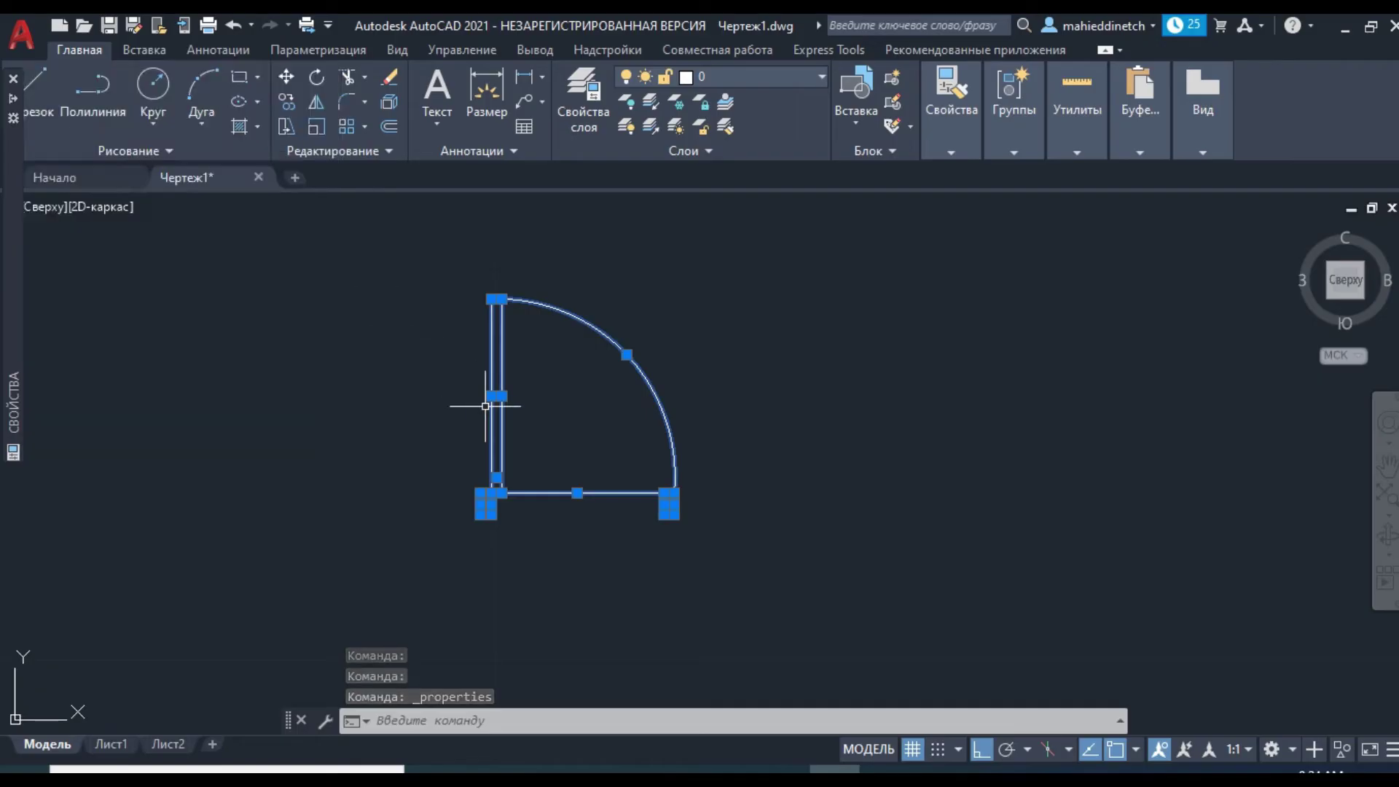
pyautogui.press('Escape')
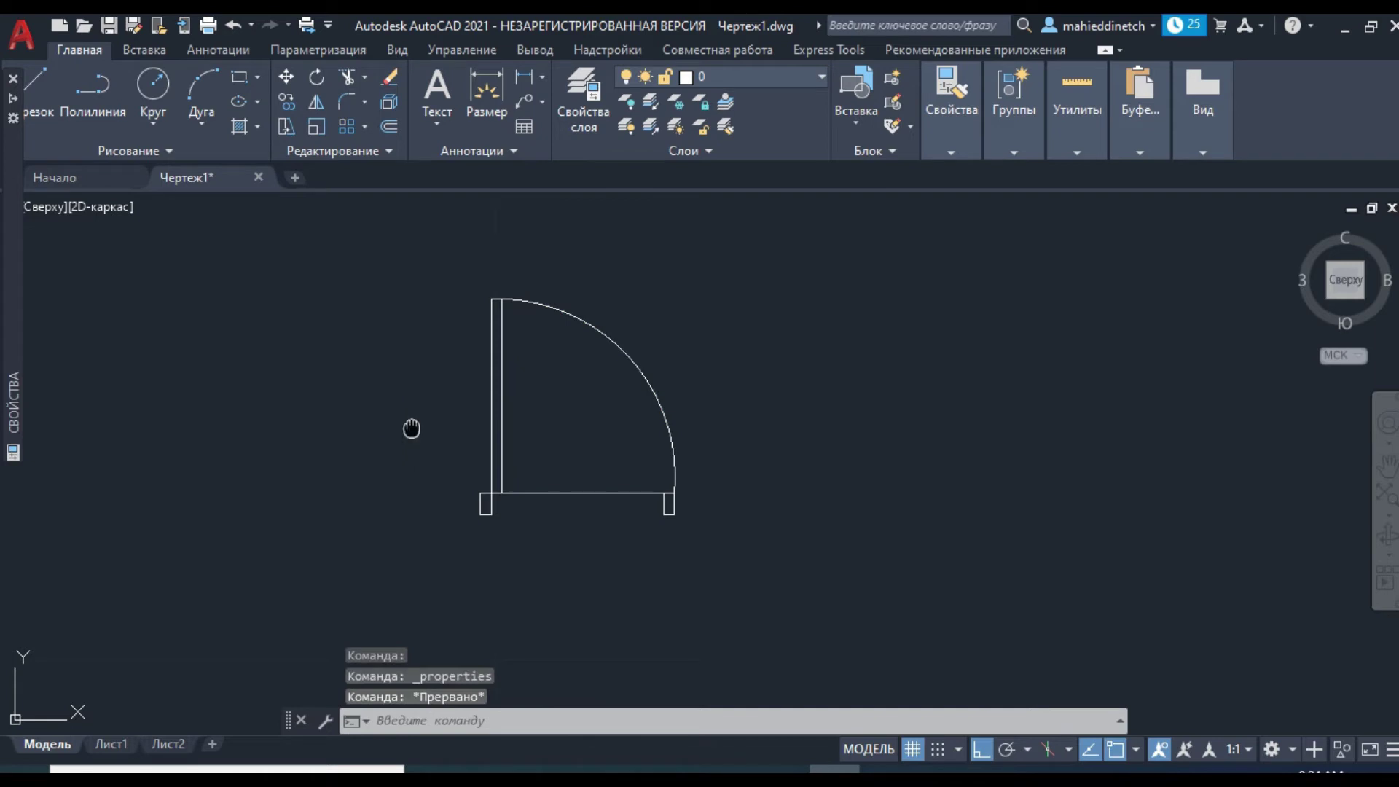
pyautogui.moveTo(411, 429); pyautogui.dragTo(410, 470, button='middle')
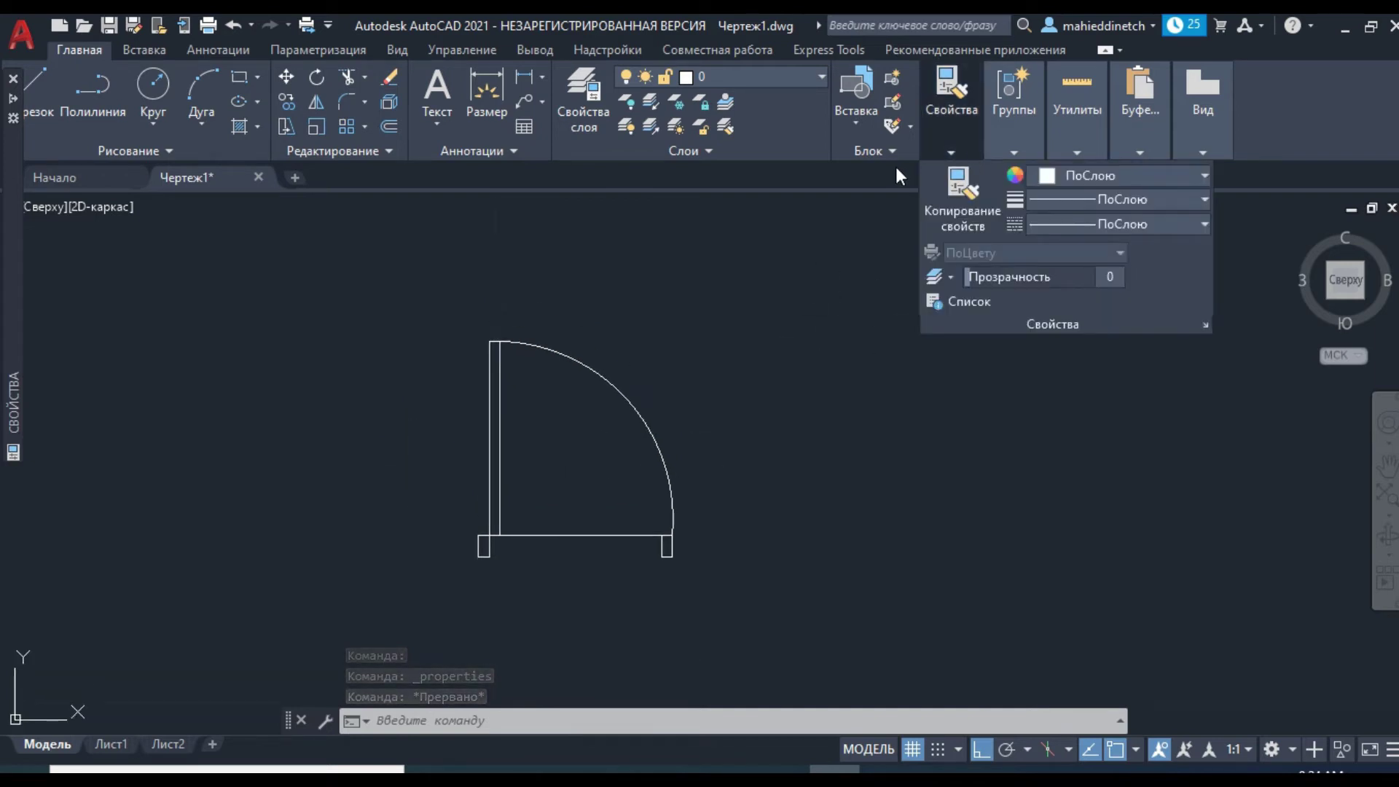
# - Create block 'door1' from all 11 door objects, with base point at the bottom-left corner
pyautogui.click(895, 83)
pyautogui.write('door1')
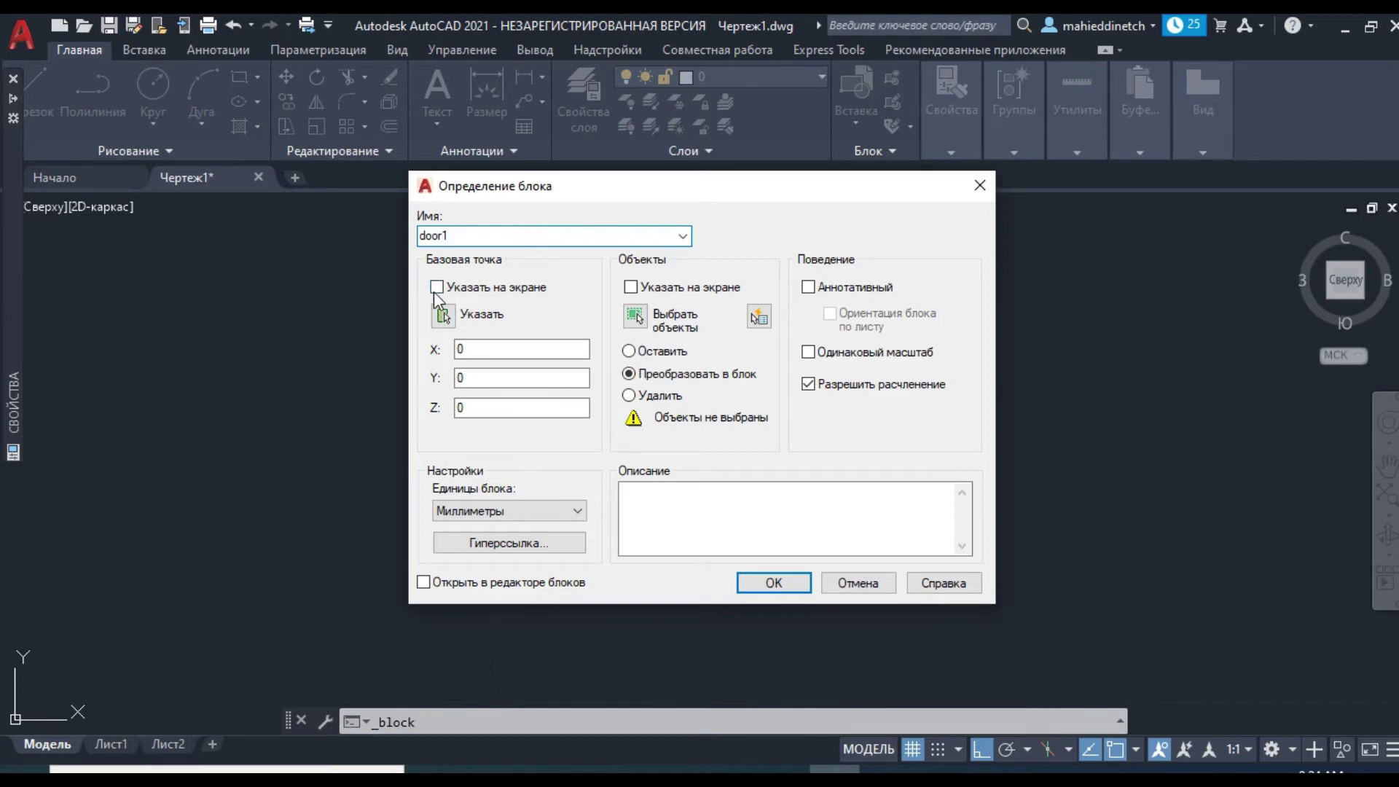
pyautogui.click(442, 313)
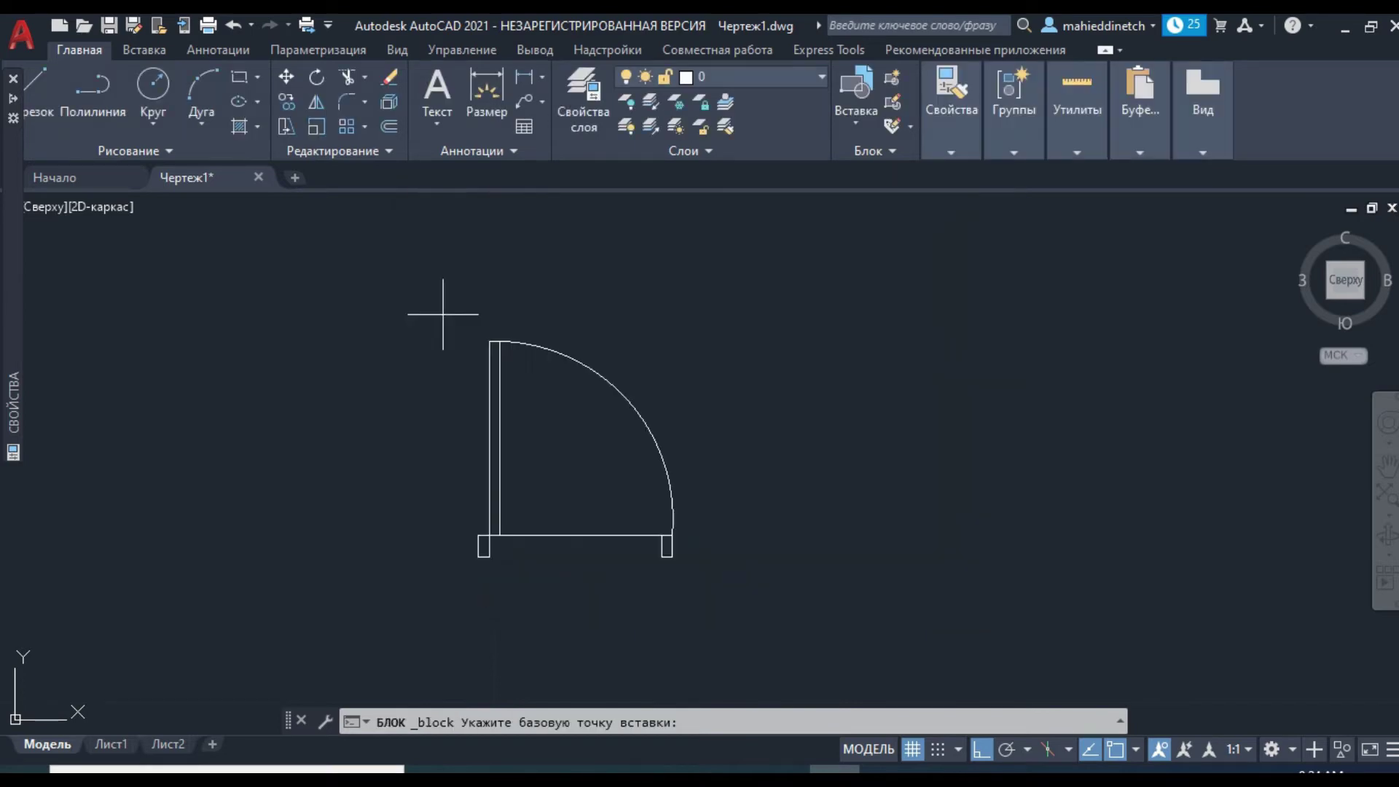
pyautogui.click(479, 556)
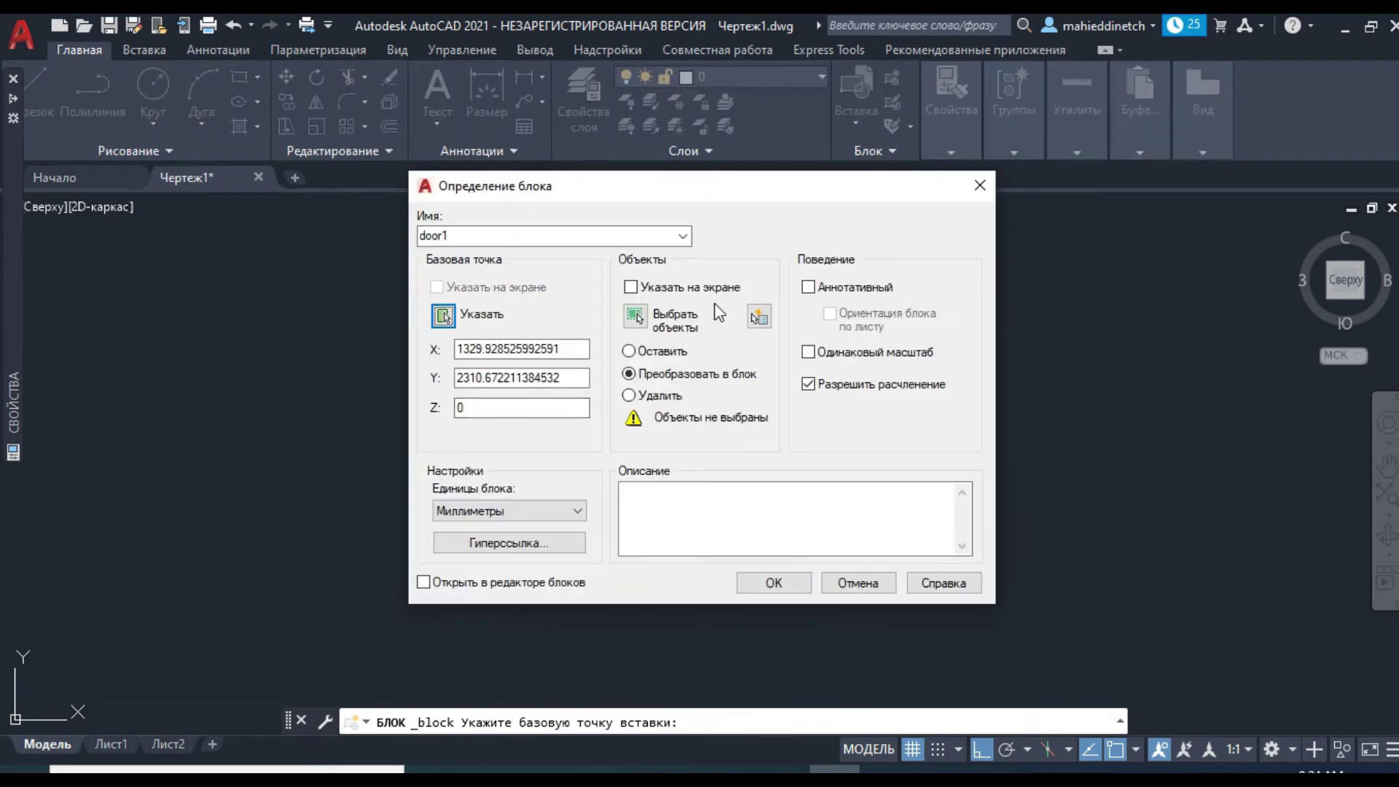
pyautogui.click(636, 315)
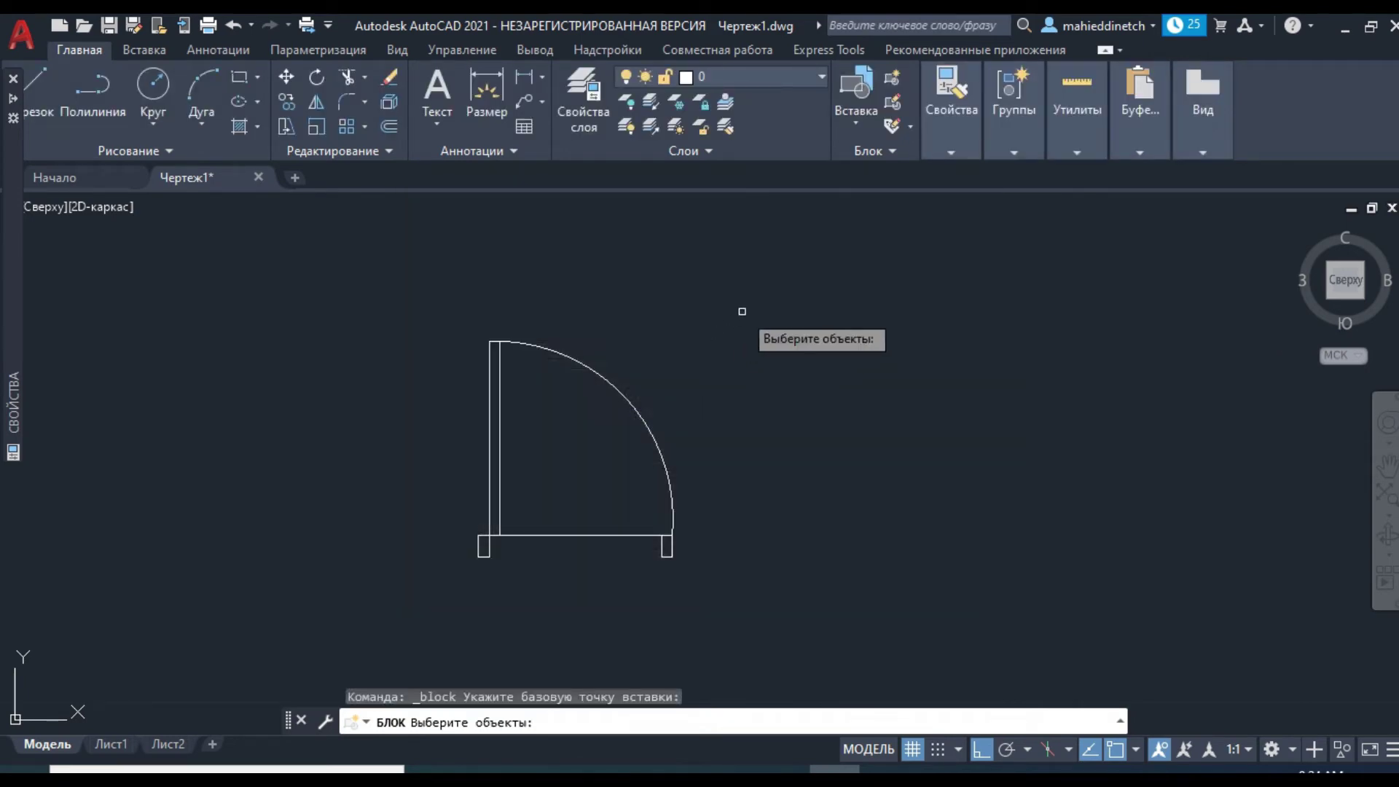
pyautogui.click(741, 309)
pyautogui.click(413, 629)
pyautogui.press('Return')
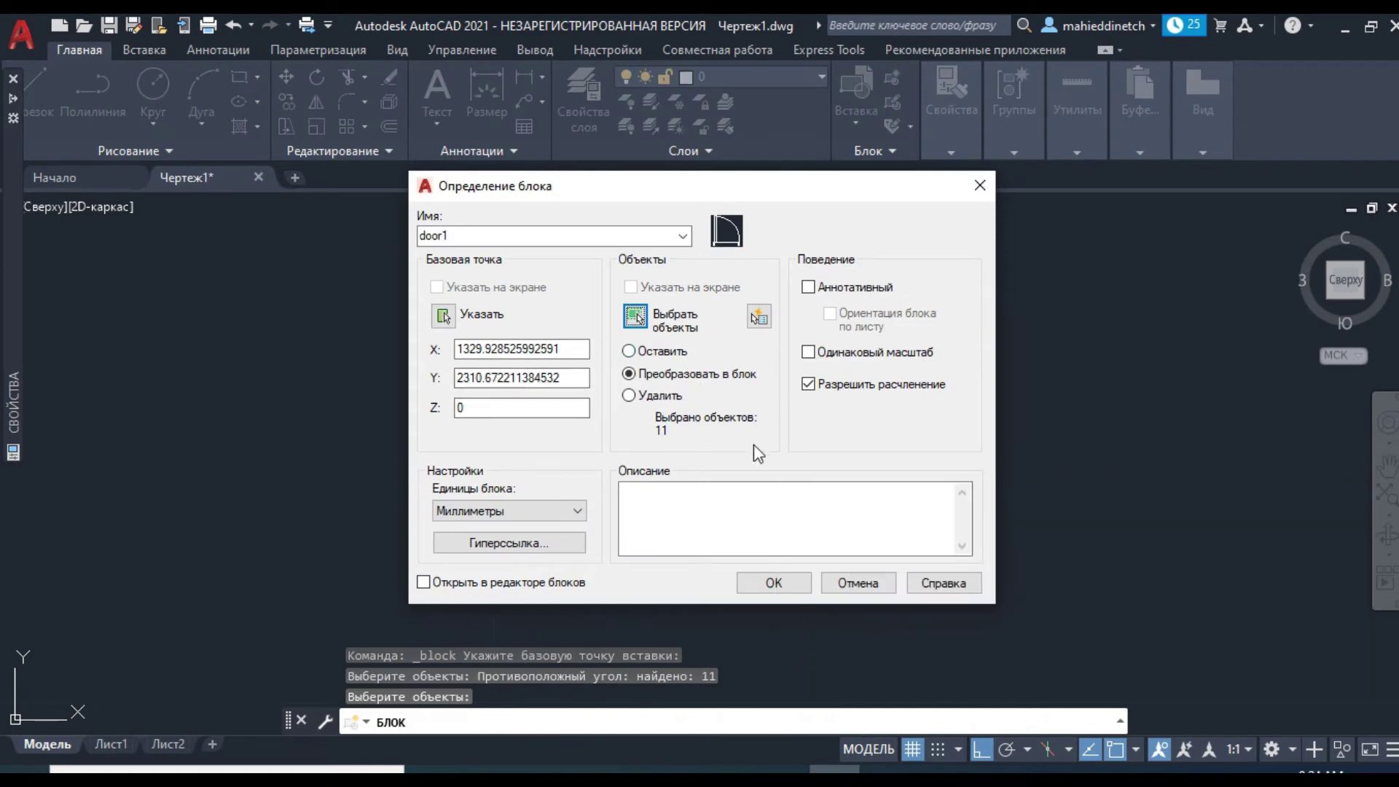
pyautogui.click(774, 583)
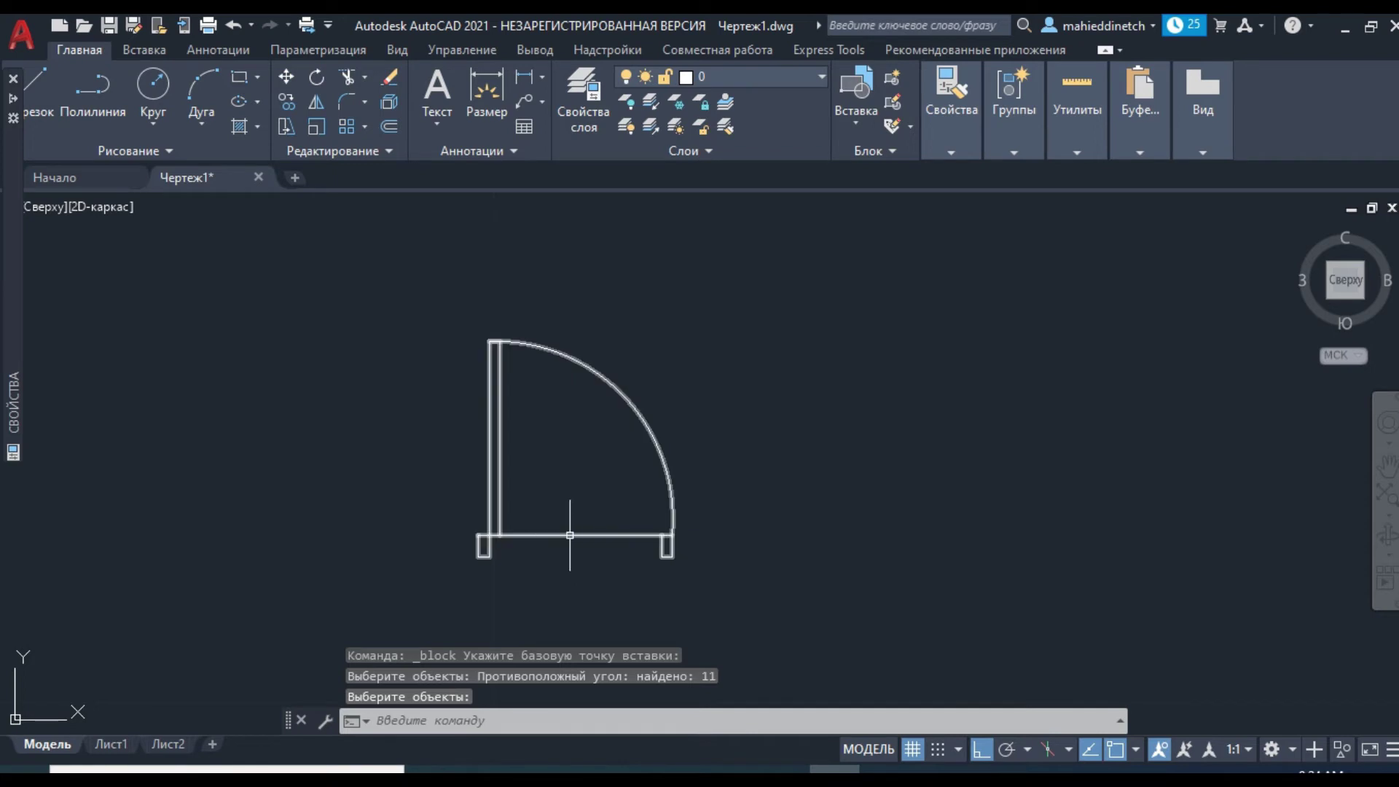
# - Select the door1 block to check its properties, then clear the selection
pyautogui.scroll(4, 572, 542)
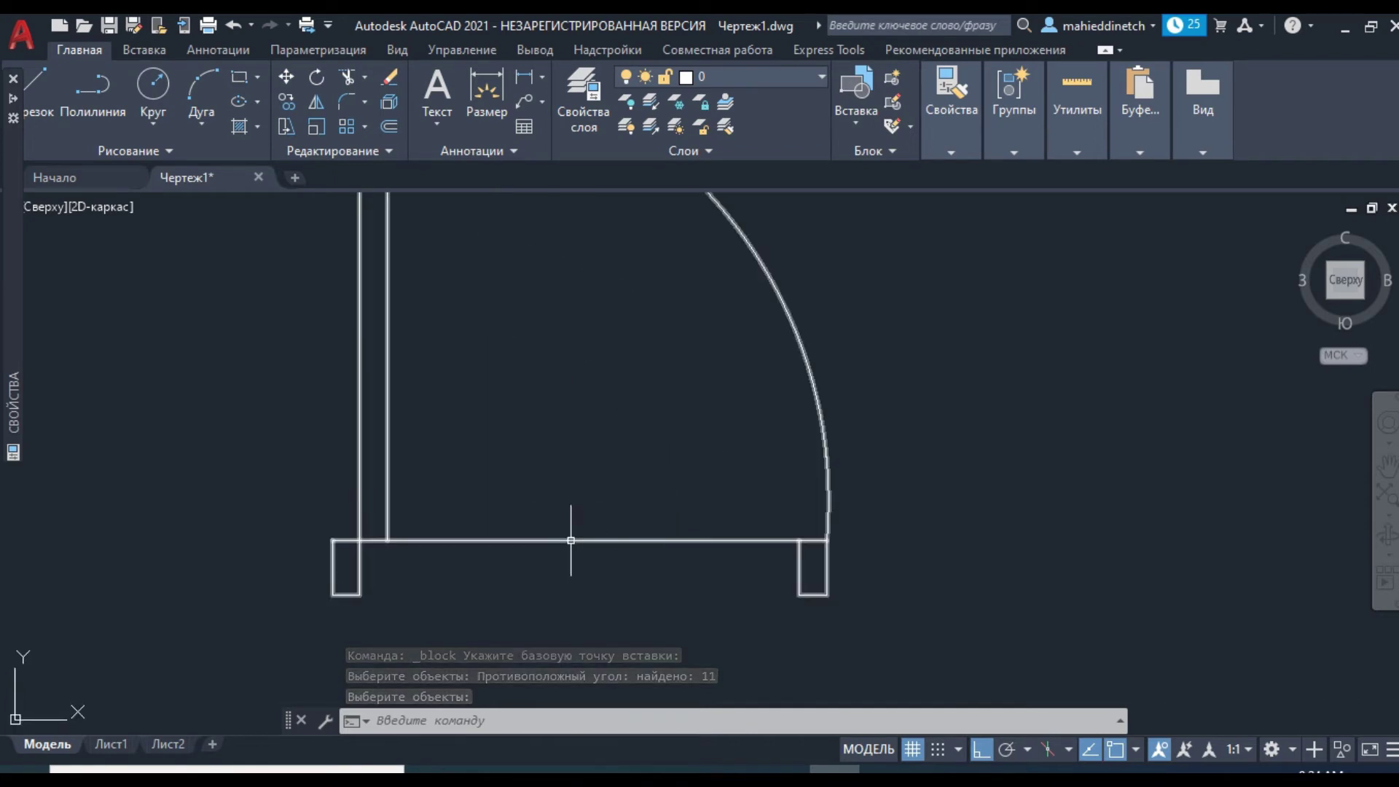
pyautogui.scroll(-2, 532, 437)
pyautogui.scroll(-2, 535, 438)
pyautogui.click(641, 321)
pyautogui.moveTo(13, 405)
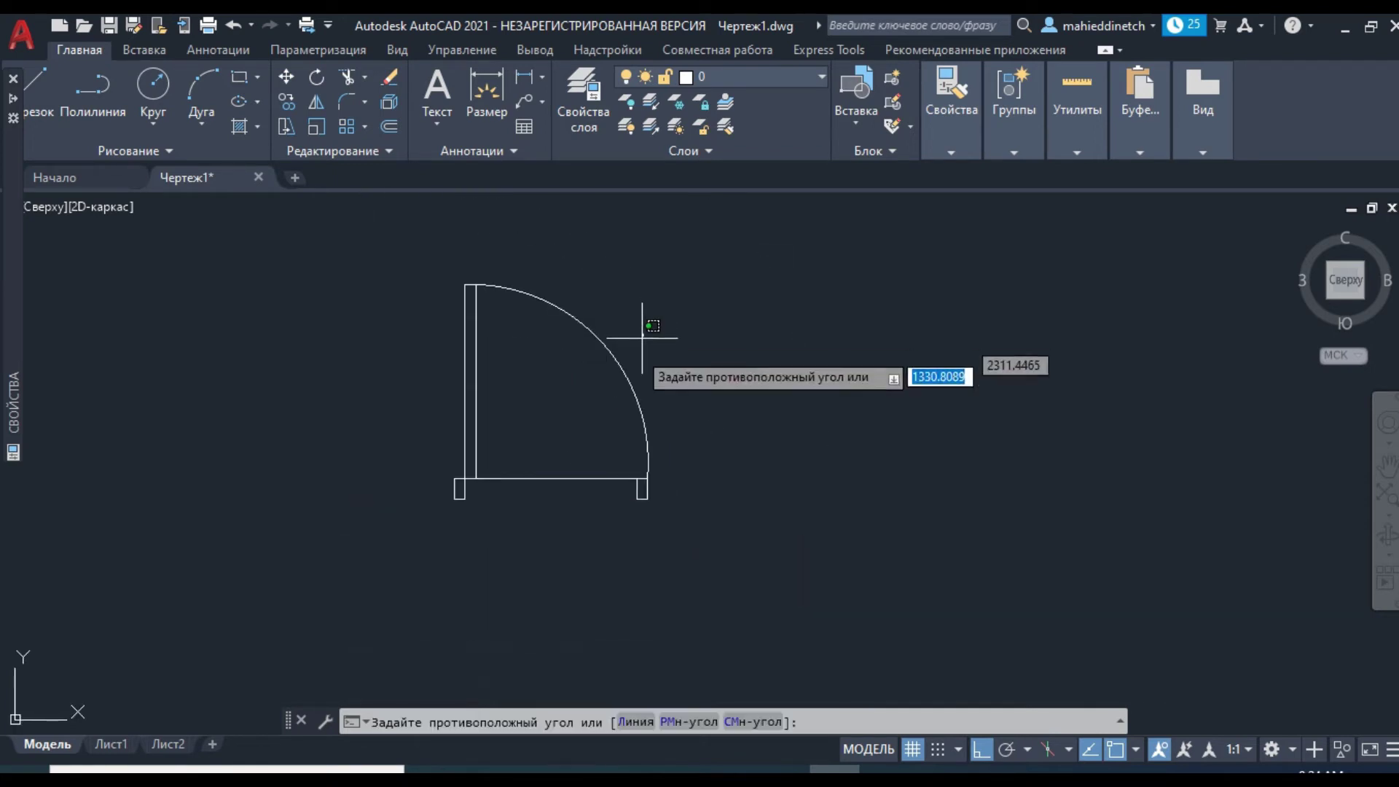
pyautogui.click(578, 400)
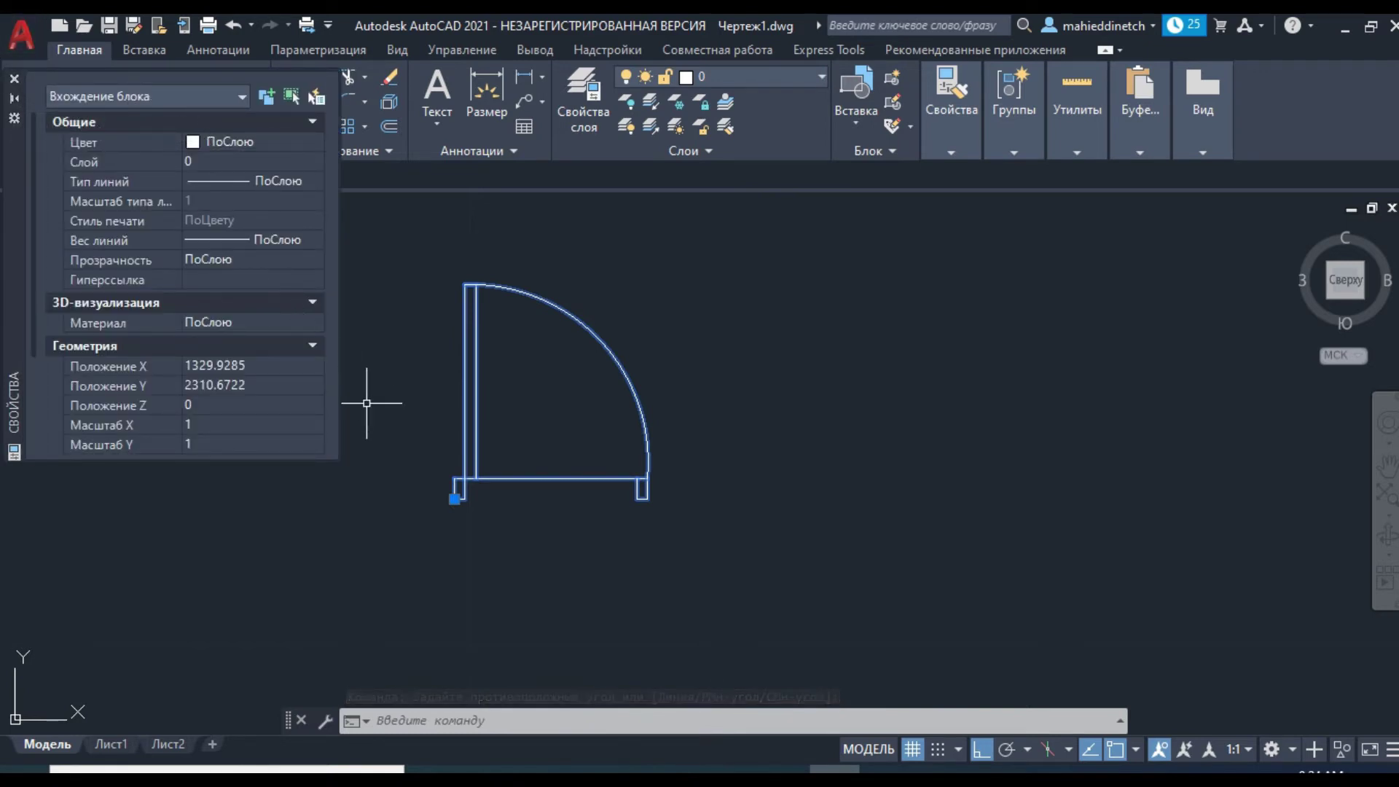
pyautogui.press('Escape')
pyautogui.scroll(-4, 366, 402)
# - Copy the door block from its bottom-left corner to three points further right
pyautogui.click(291, 98)
pyautogui.click(556, 406)
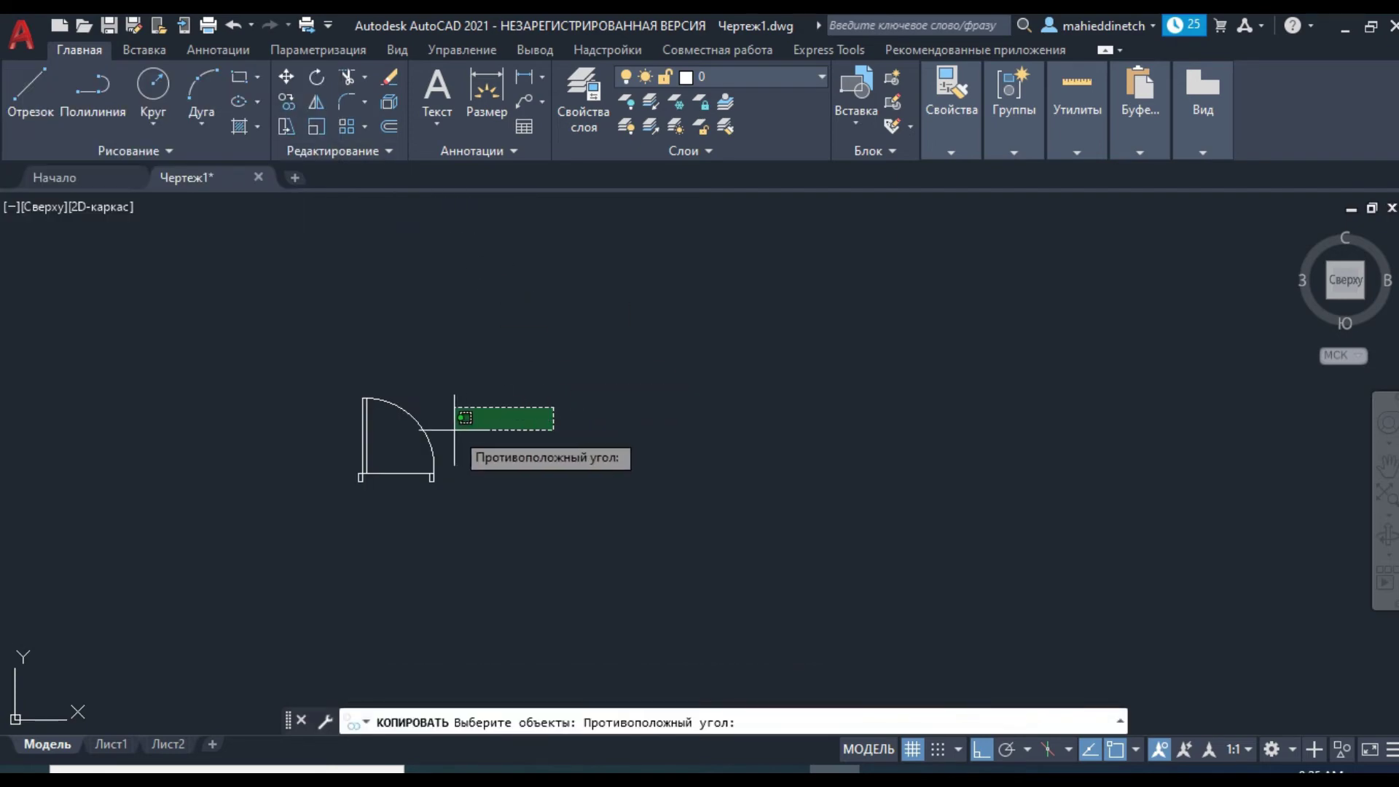
pyautogui.click(306, 510)
pyautogui.press('Return')
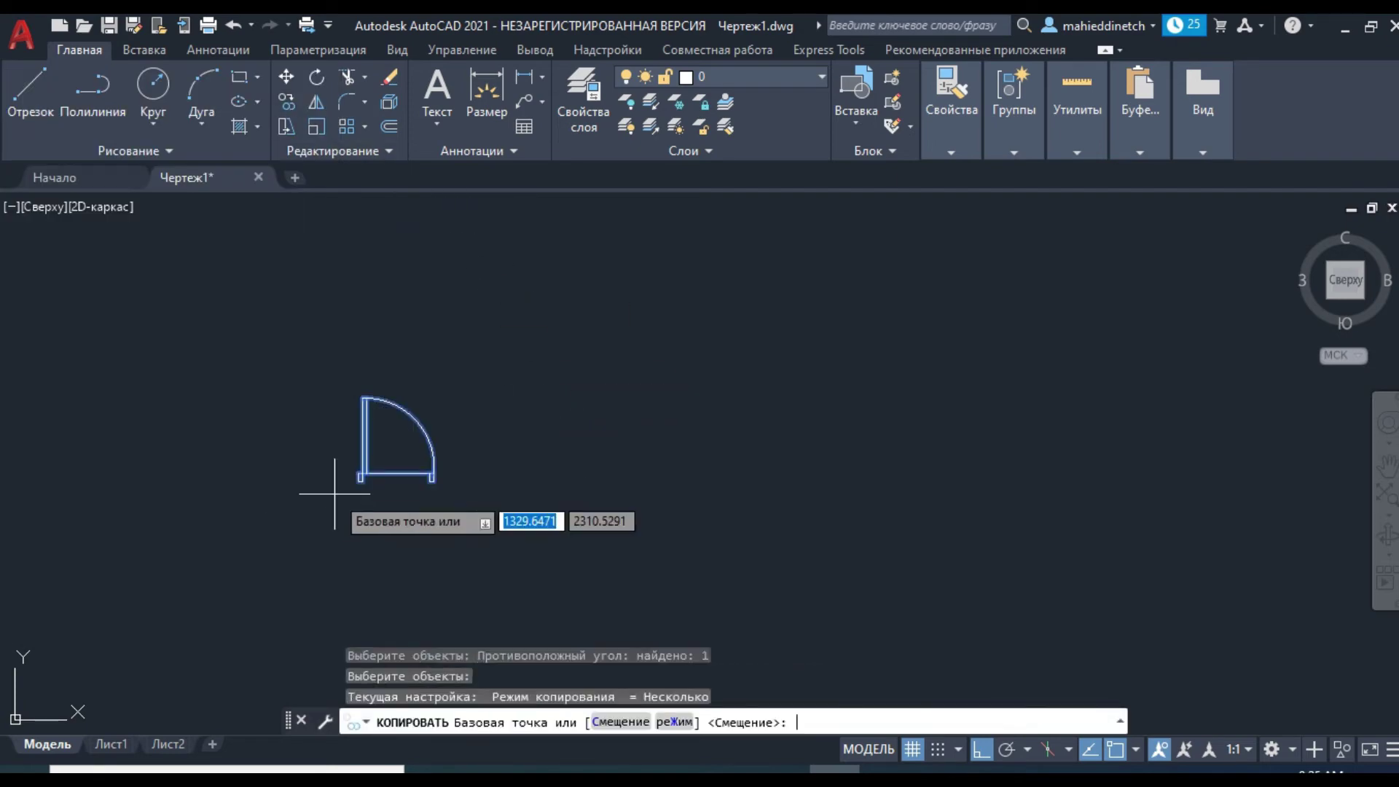
pyautogui.scroll(3, 334, 493)
pyautogui.click(395, 446)
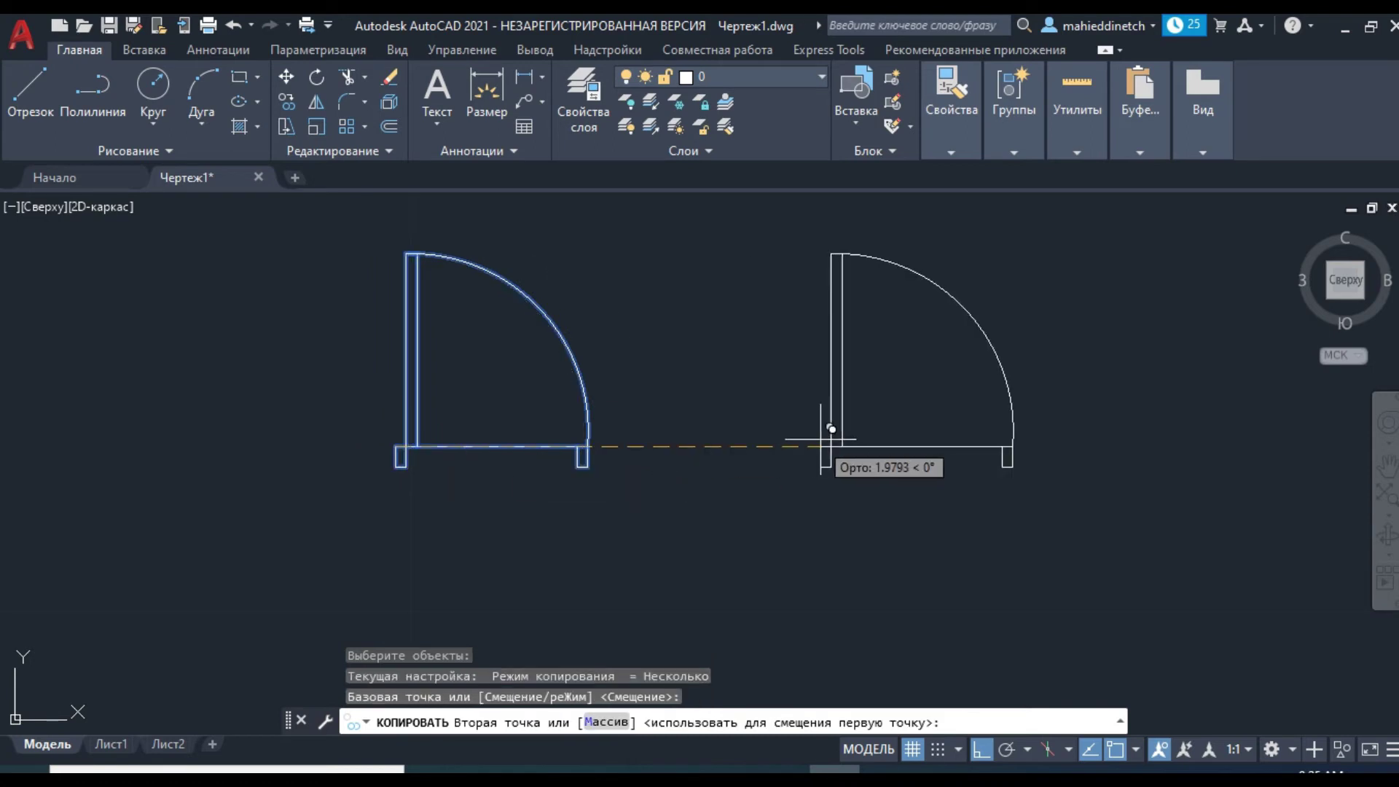
pyautogui.click(831, 430)
pyautogui.scroll(-1, 828, 437)
pyautogui.scroll(-1, 642, 438)
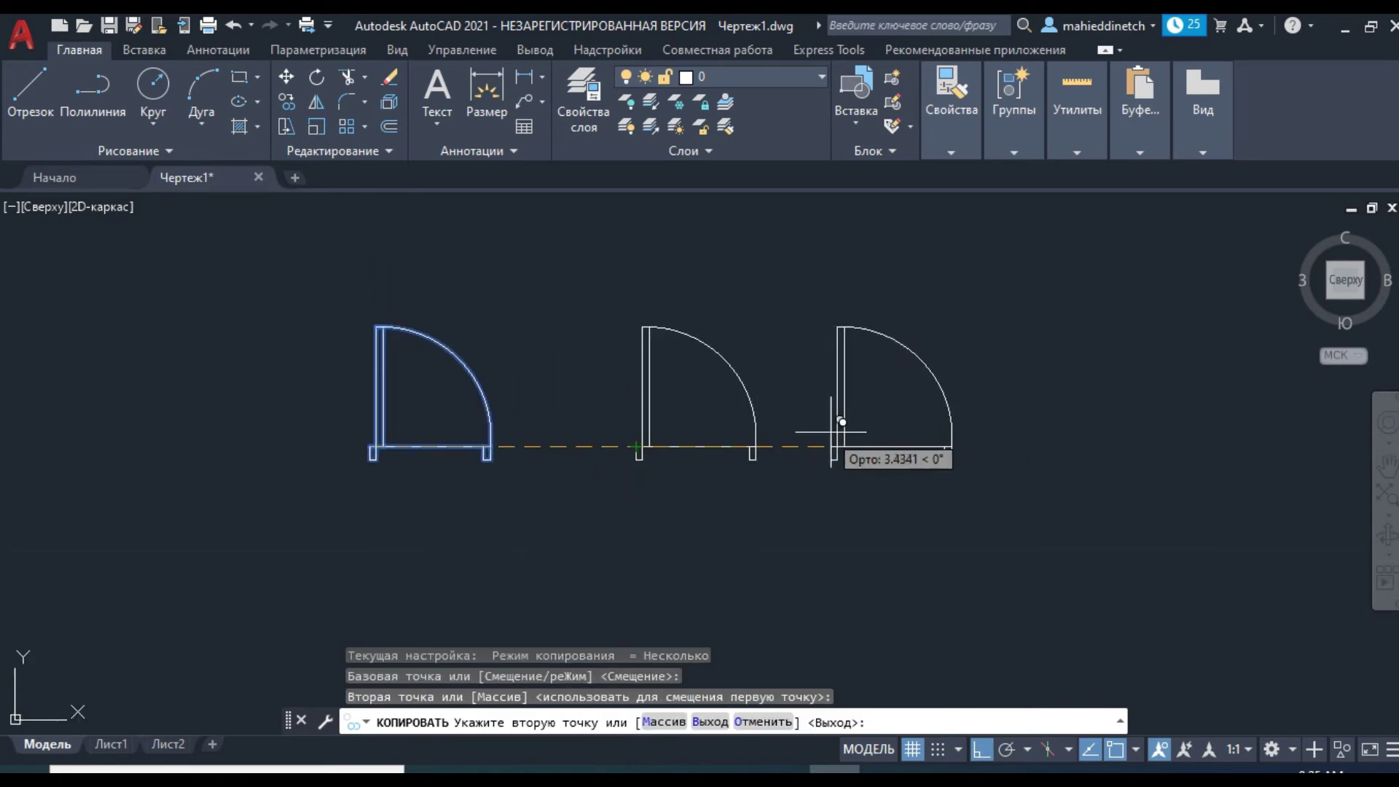
pyautogui.click(861, 435)
pyautogui.click(1078, 415)
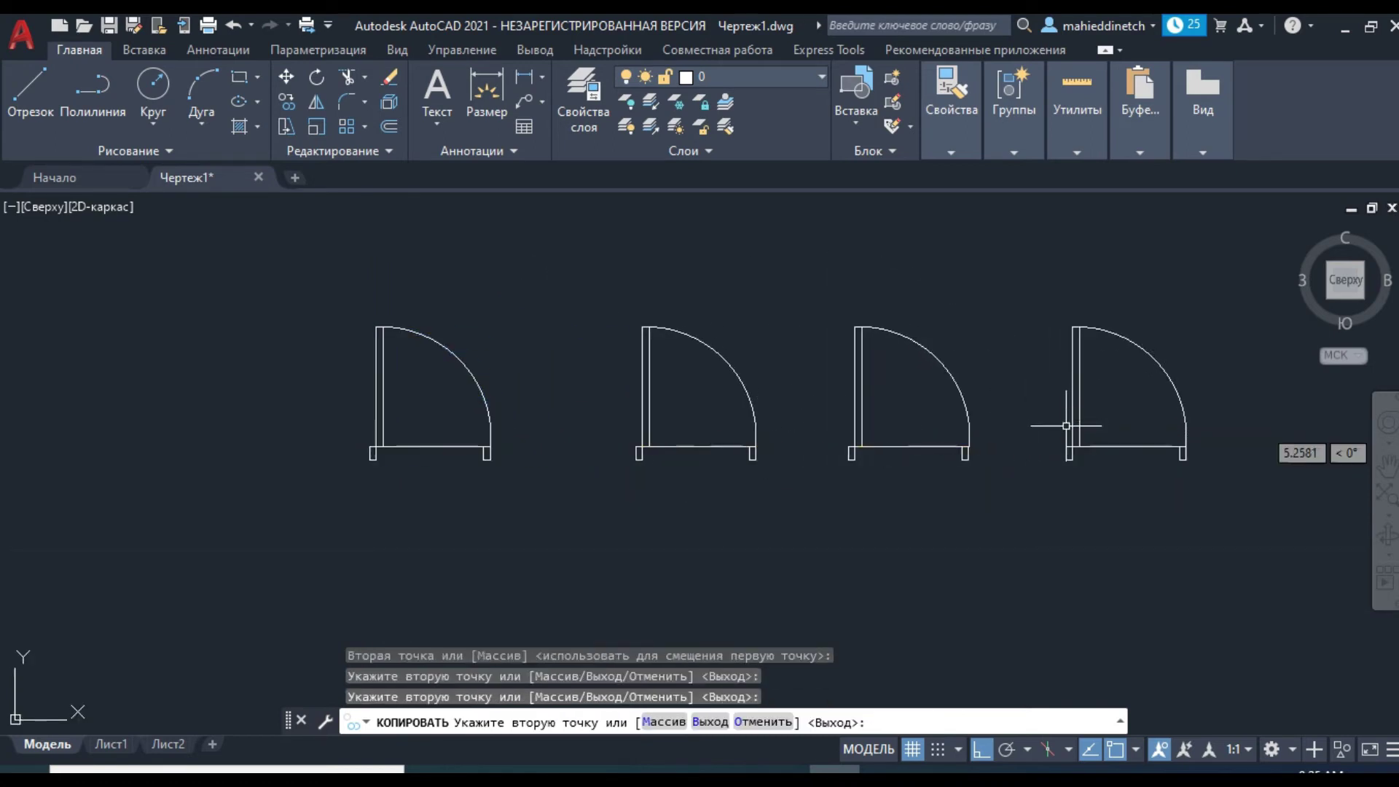
pyautogui.press('Escape')
pyautogui.scroll(-2, 933, 474)
pyautogui.scroll(-2, 818, 491)
pyautogui.moveTo(818, 490); pyautogui.dragTo(516, 500, button='middle')
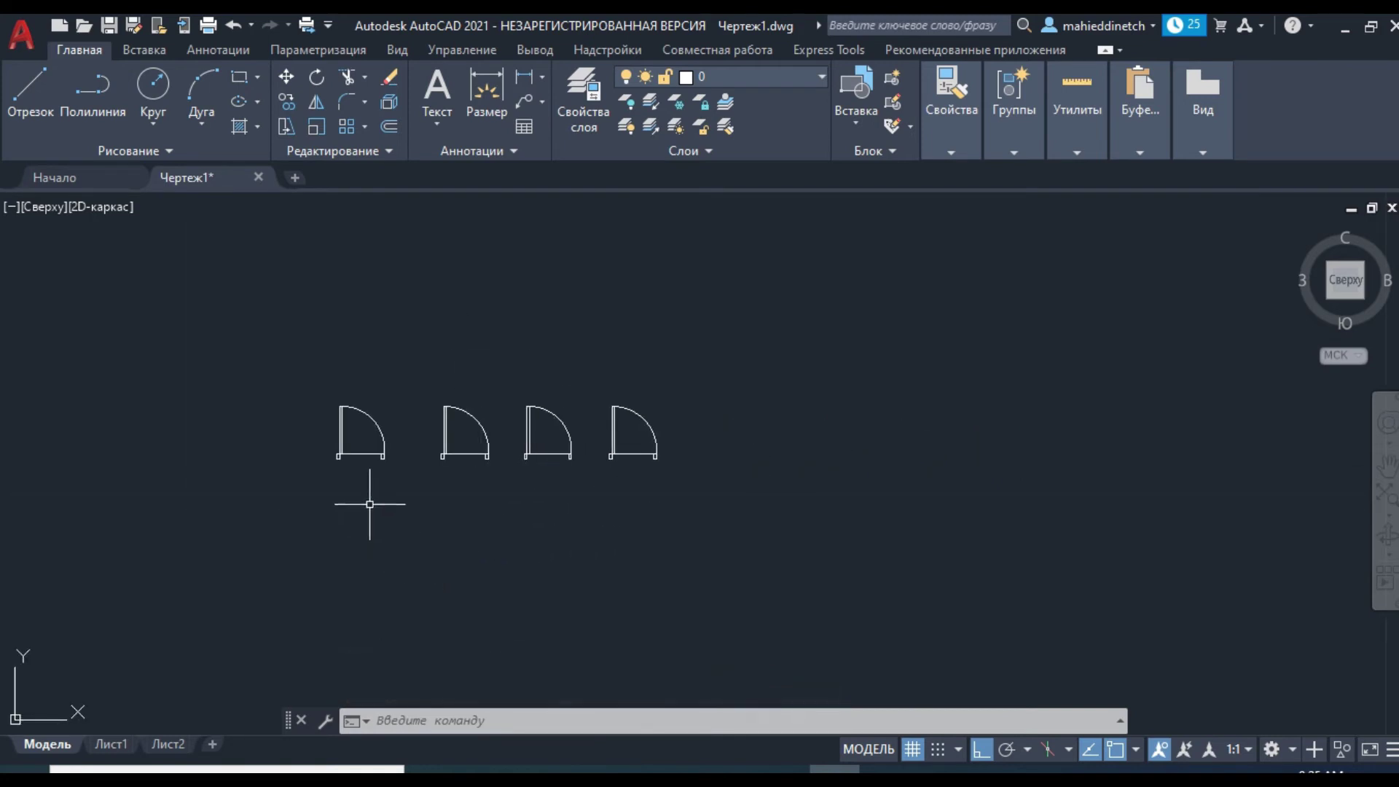
# - Open the first door's door1 block in the Block Editor
pyautogui.click(340, 444)
pyautogui.scroll(4, 340, 444)
pyautogui.rightClick(352, 496)
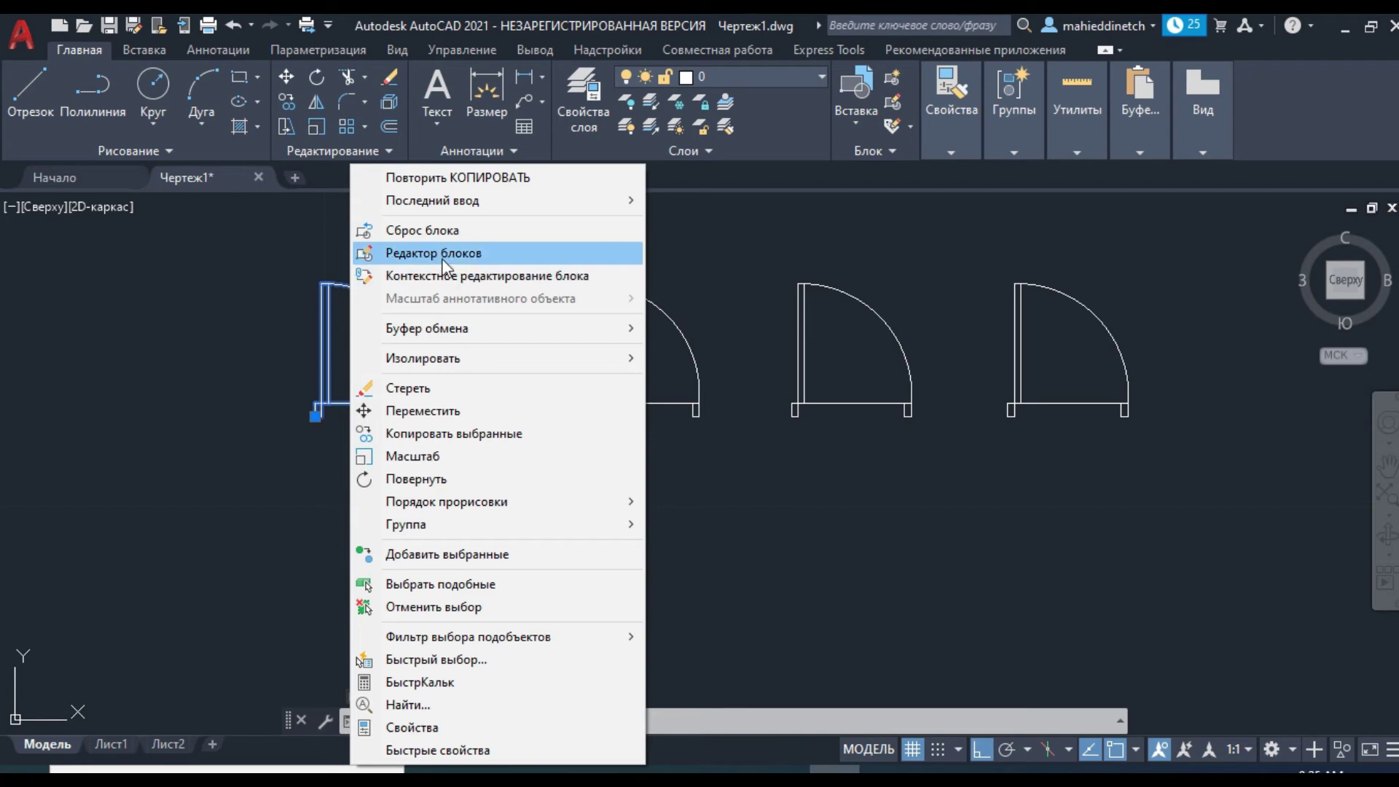
pyautogui.click(514, 250)
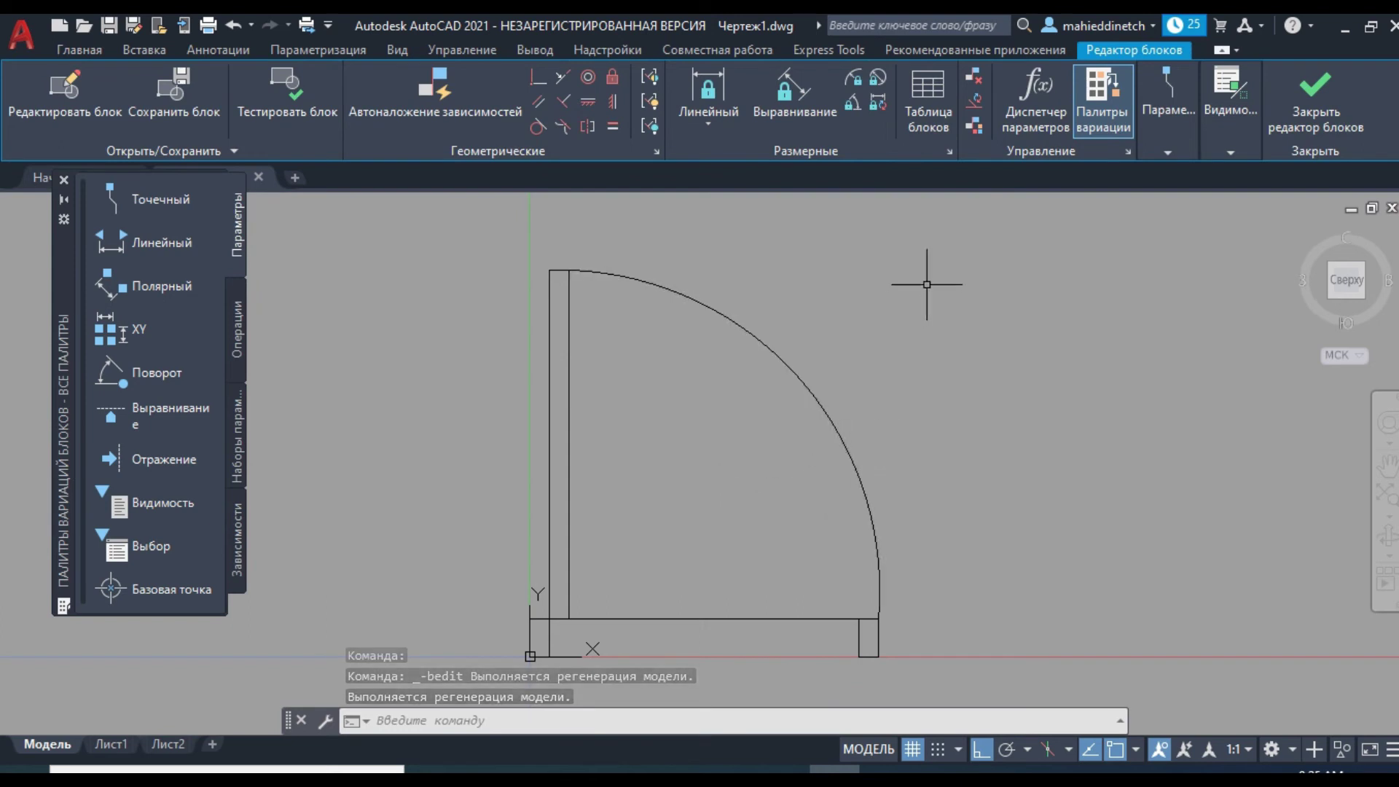
# - Set all door1 geometry to yellow, then close the Block Editor saving changes
pyautogui.click(977, 230)
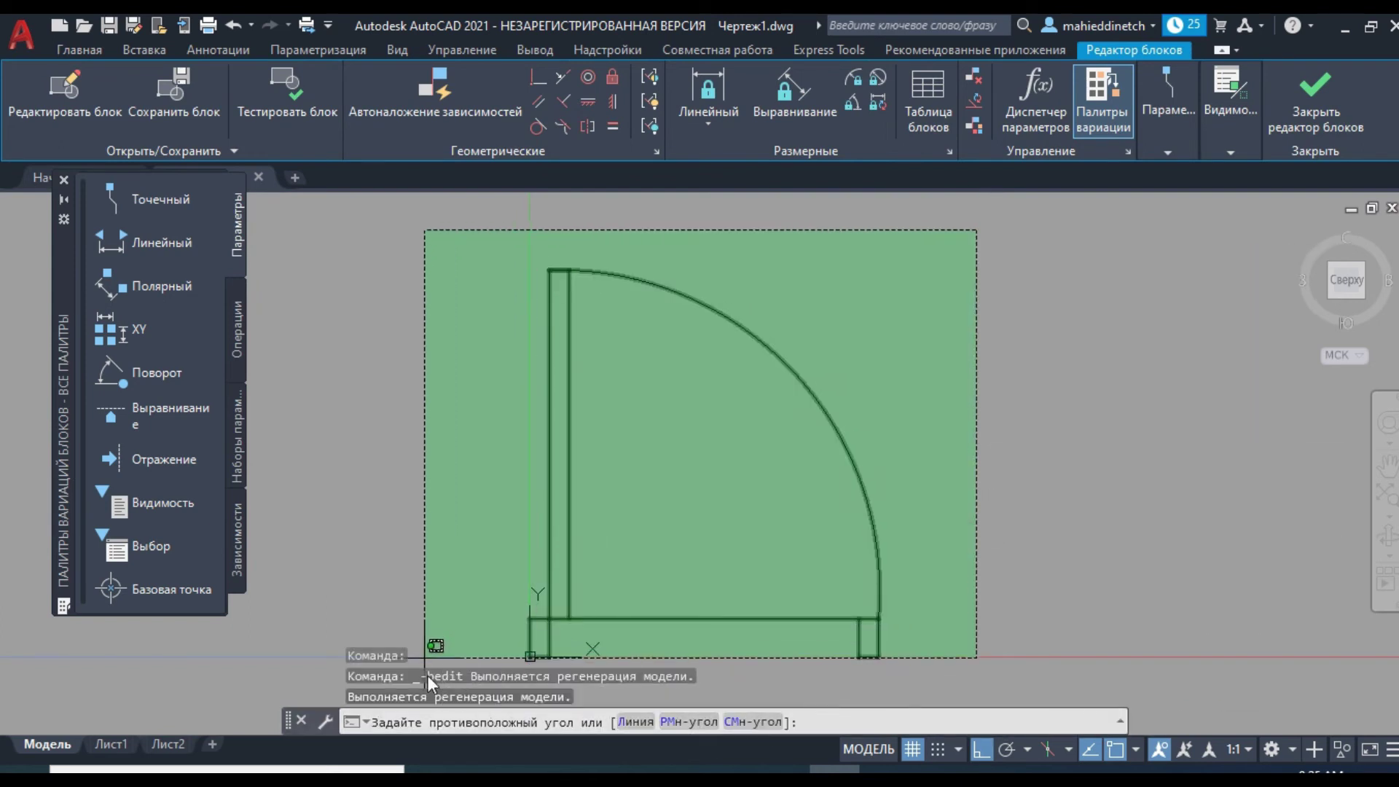
pyautogui.click(448, 683)
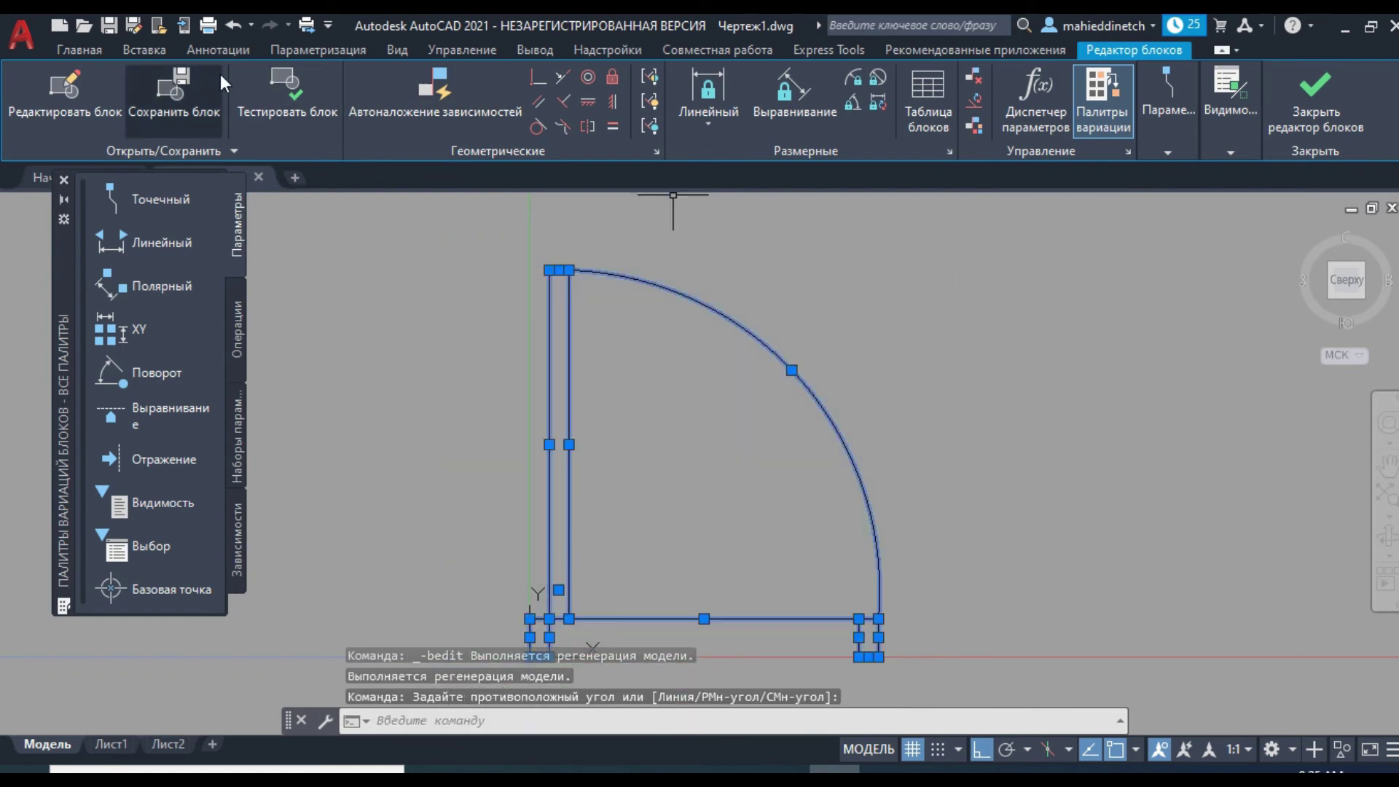
pyautogui.click(79, 50)
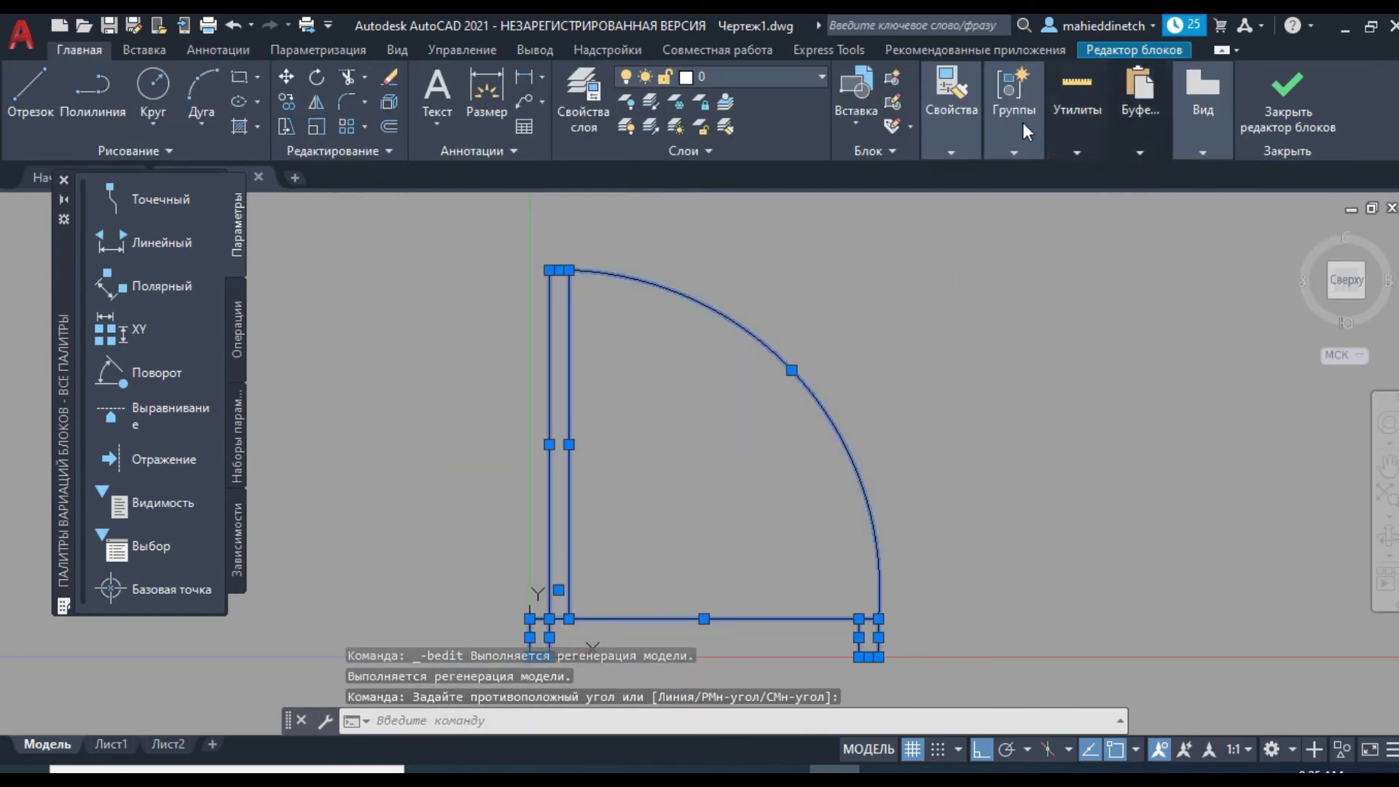
pyautogui.moveTo(951, 109)
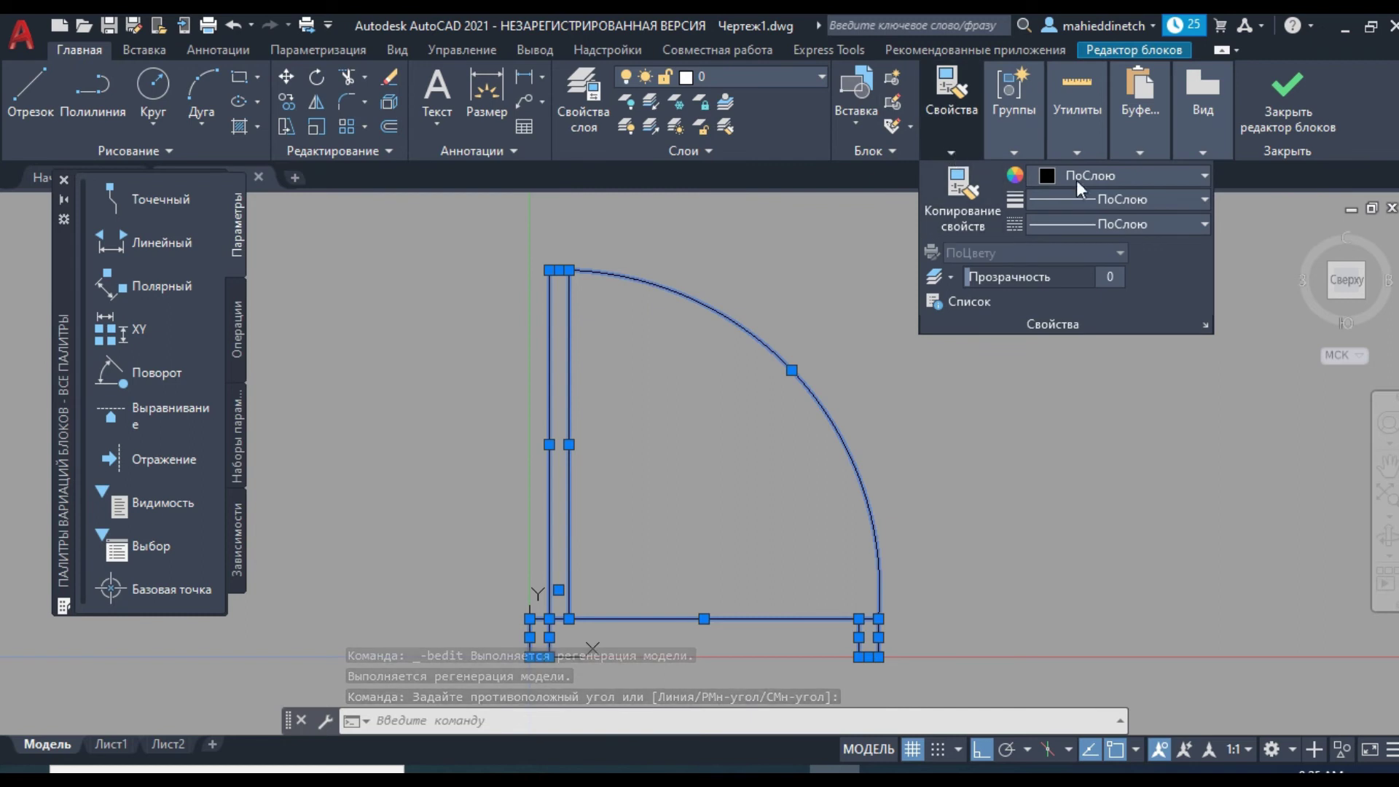
pyautogui.click(1129, 188)
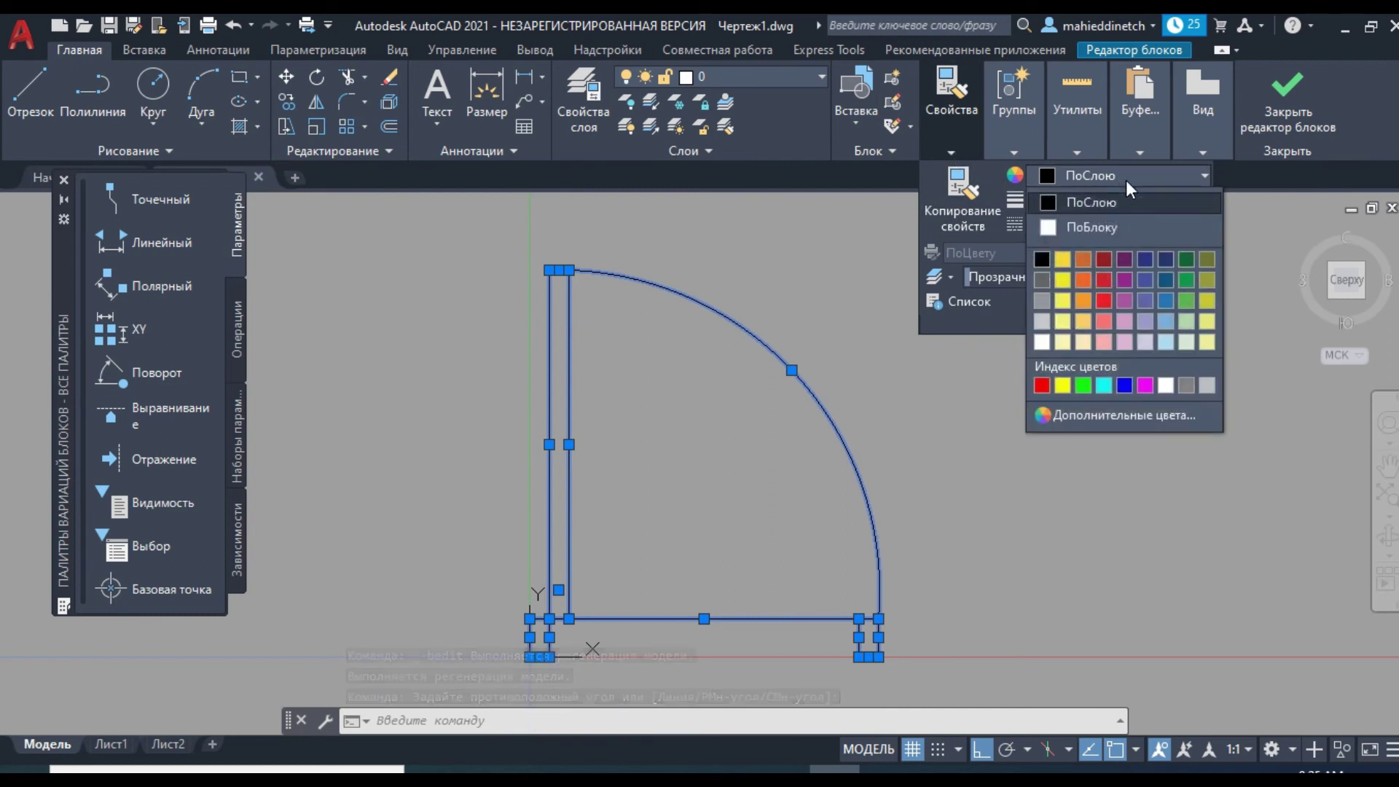
pyautogui.click(1063, 386)
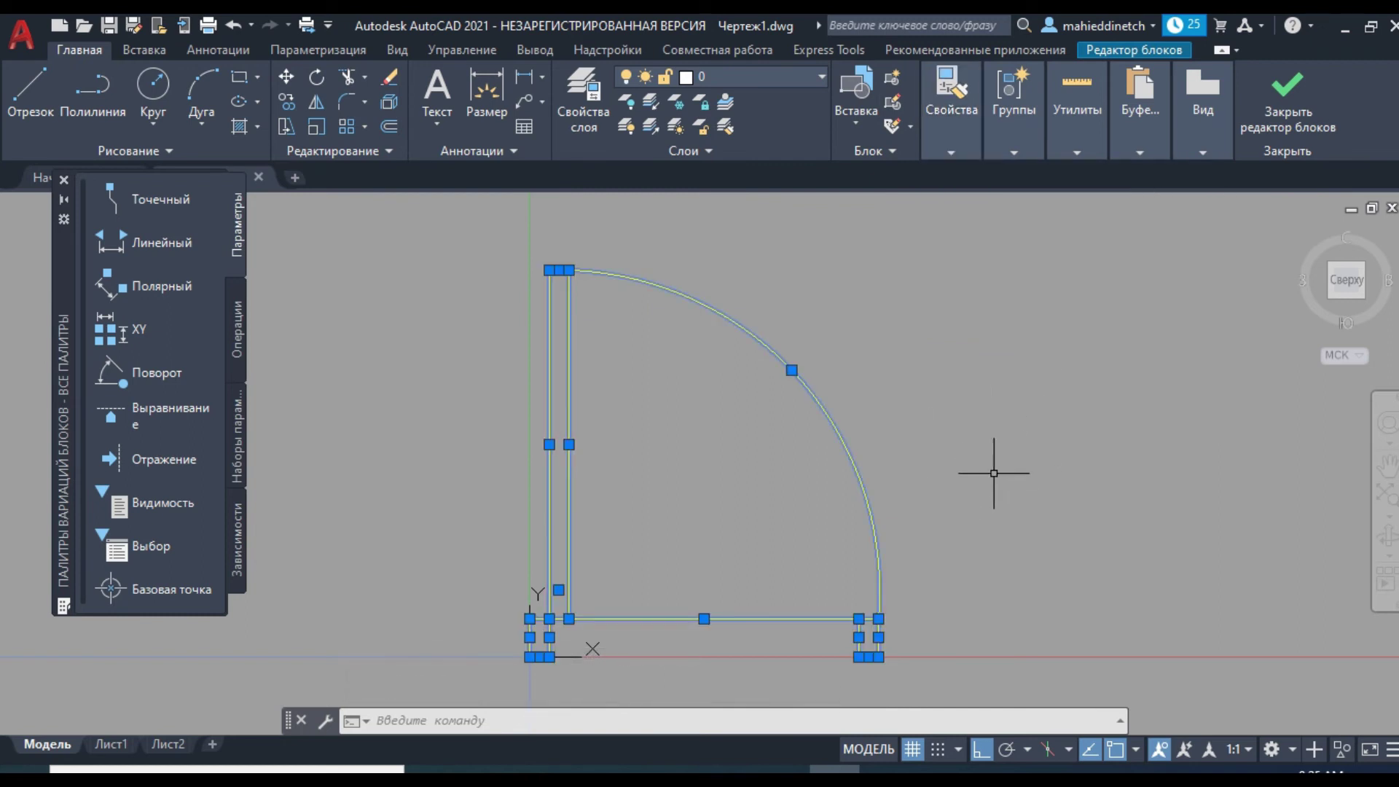
pyautogui.press('Escape')
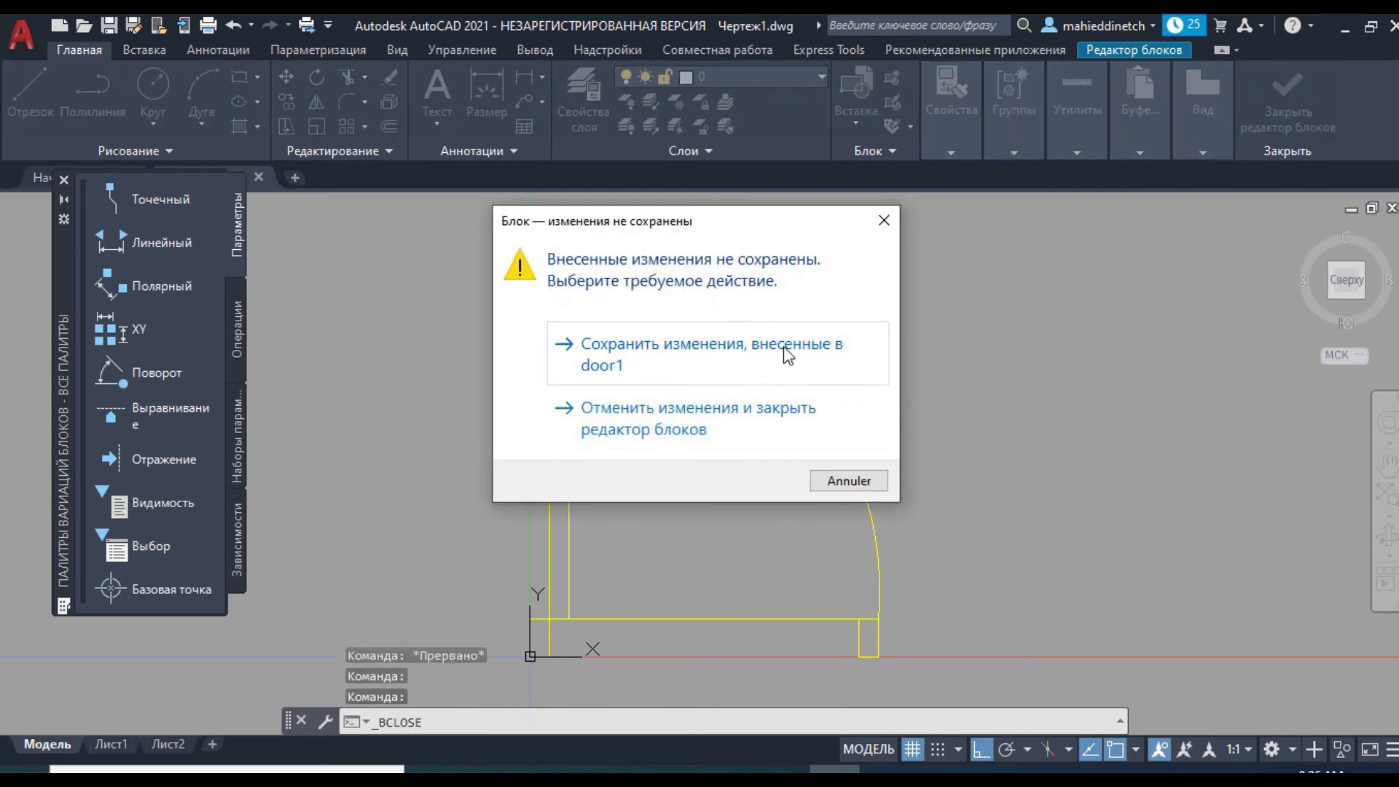
pyautogui.click(767, 357)
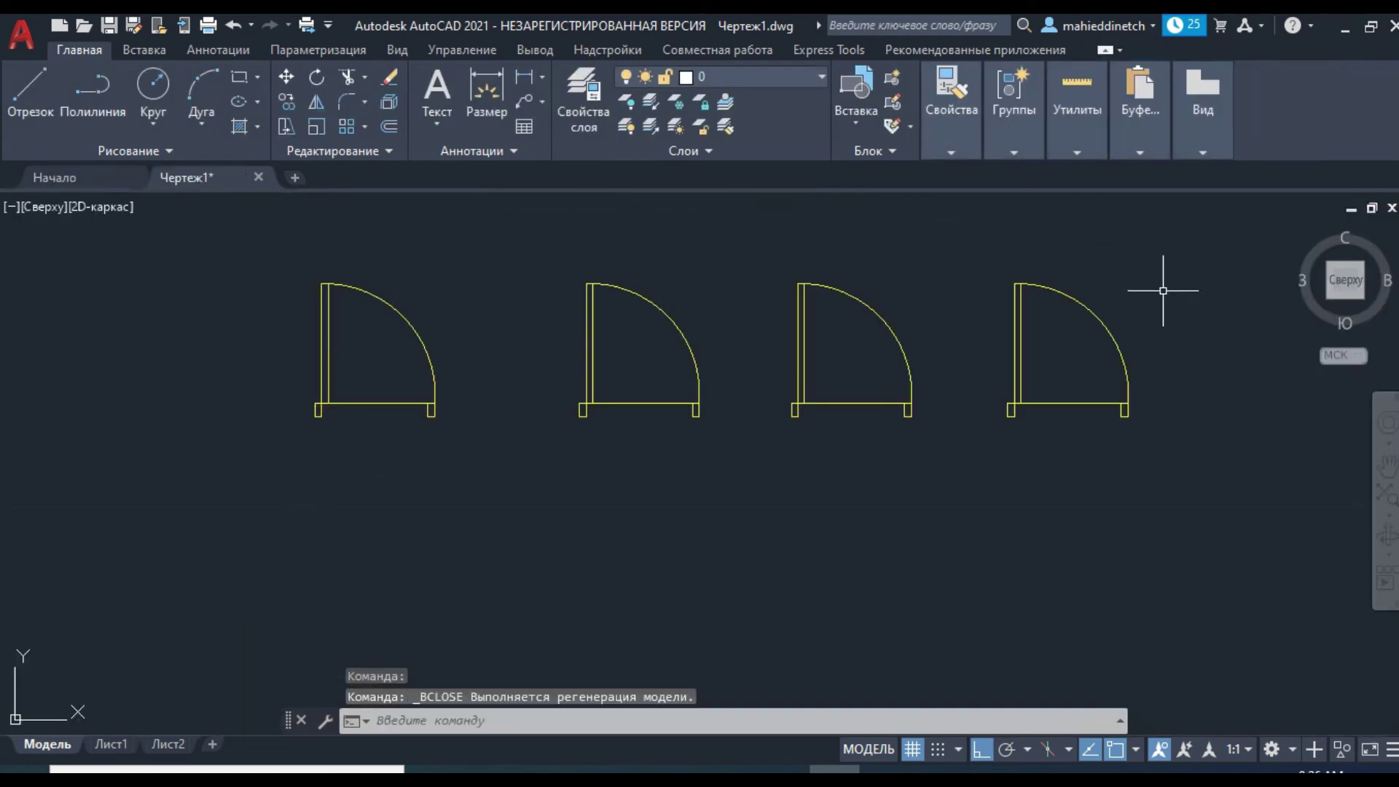
pyautogui.scroll(-2, 474, 484)
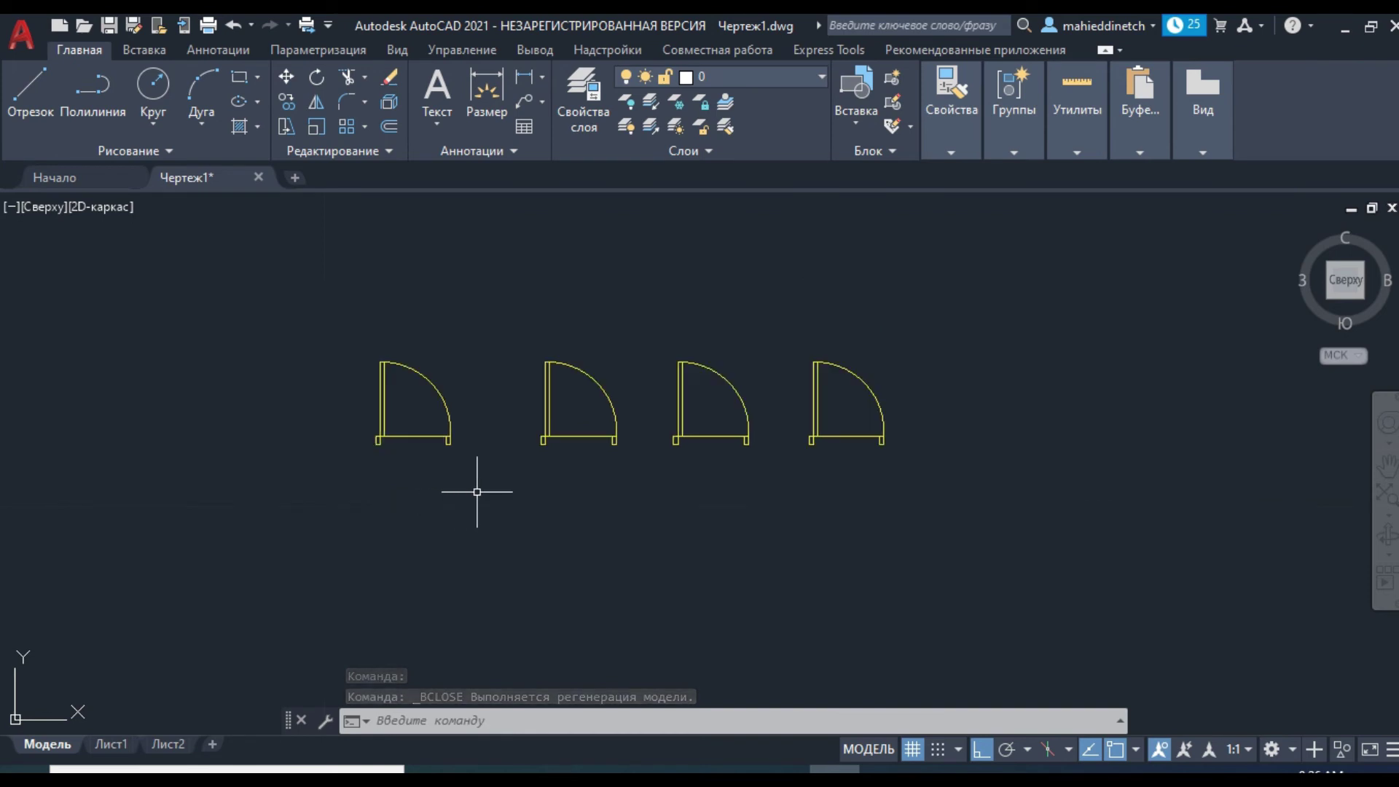
pyautogui.moveTo(474, 484); pyautogui.dragTo(410, 497, button='middle')
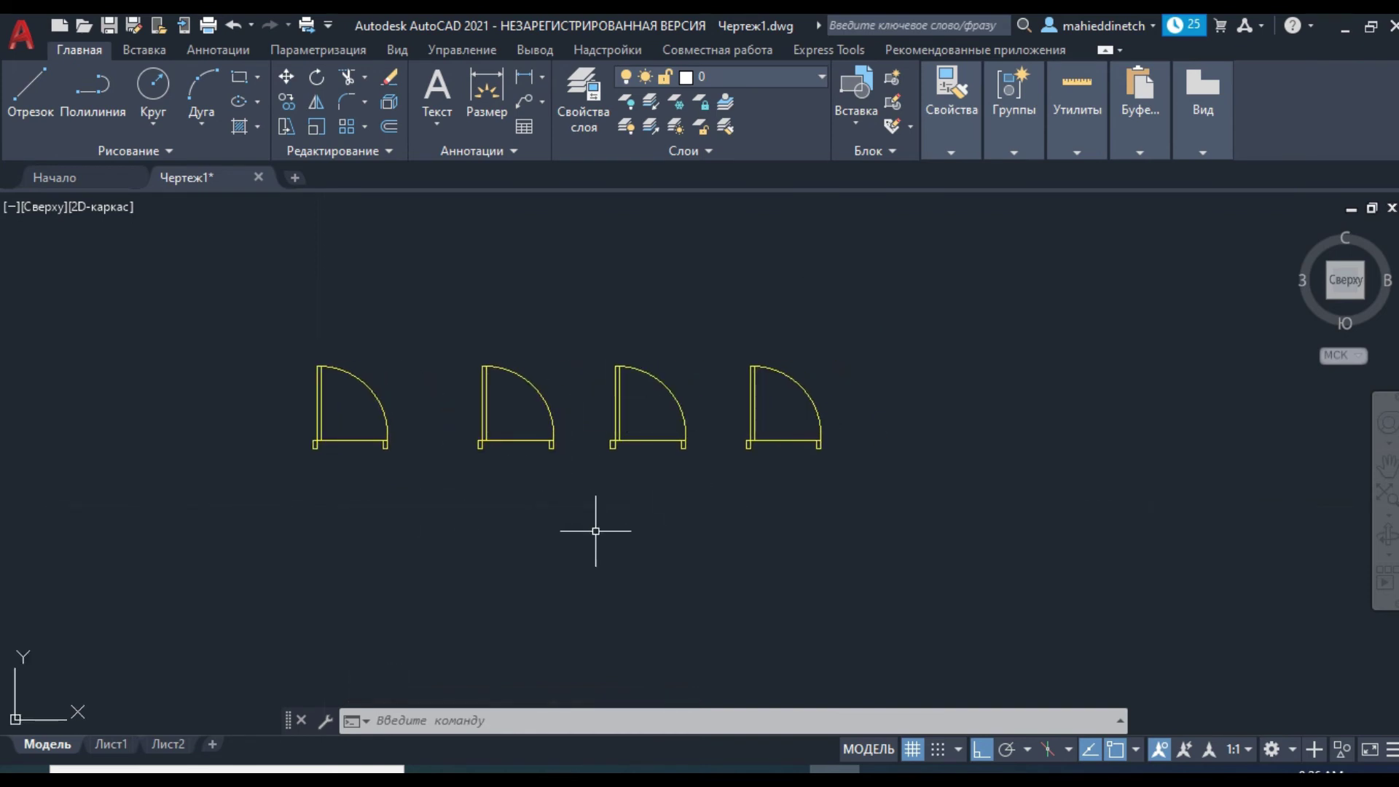
pyautogui.scroll(2, 388, 536)
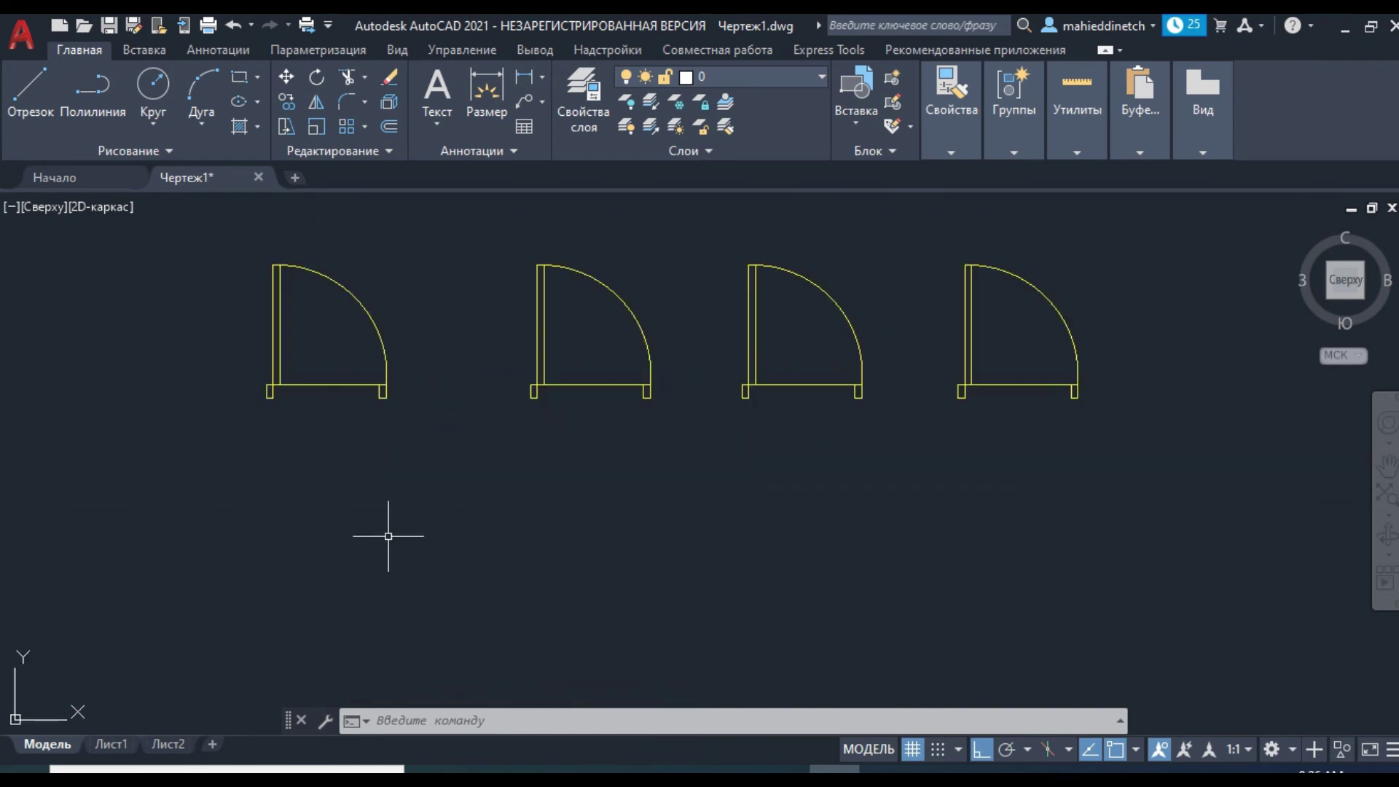
# - In door1's Block Editor, delete the three lower-right jamb lines and save the block
pyautogui.doubleClick(369, 309)
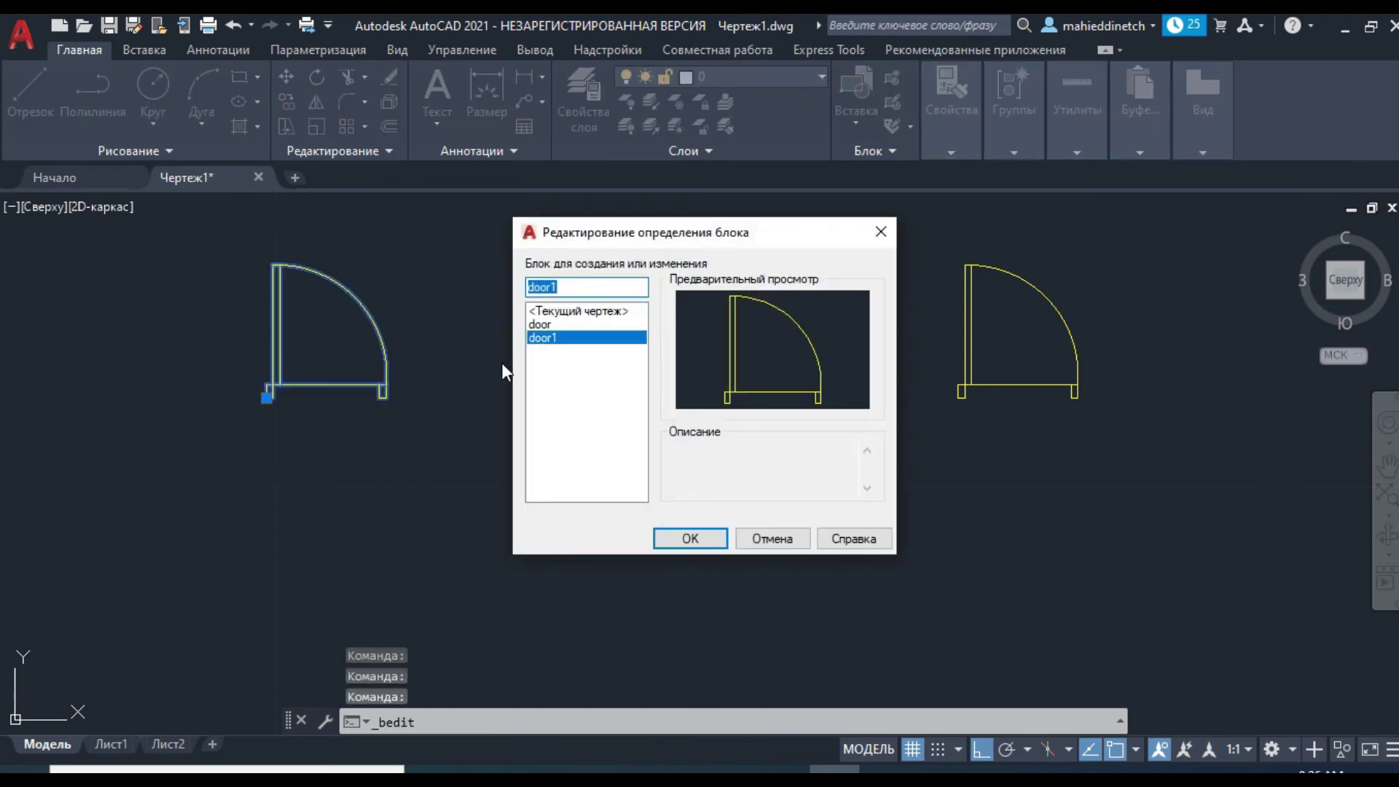
pyautogui.doubleClick(559, 341)
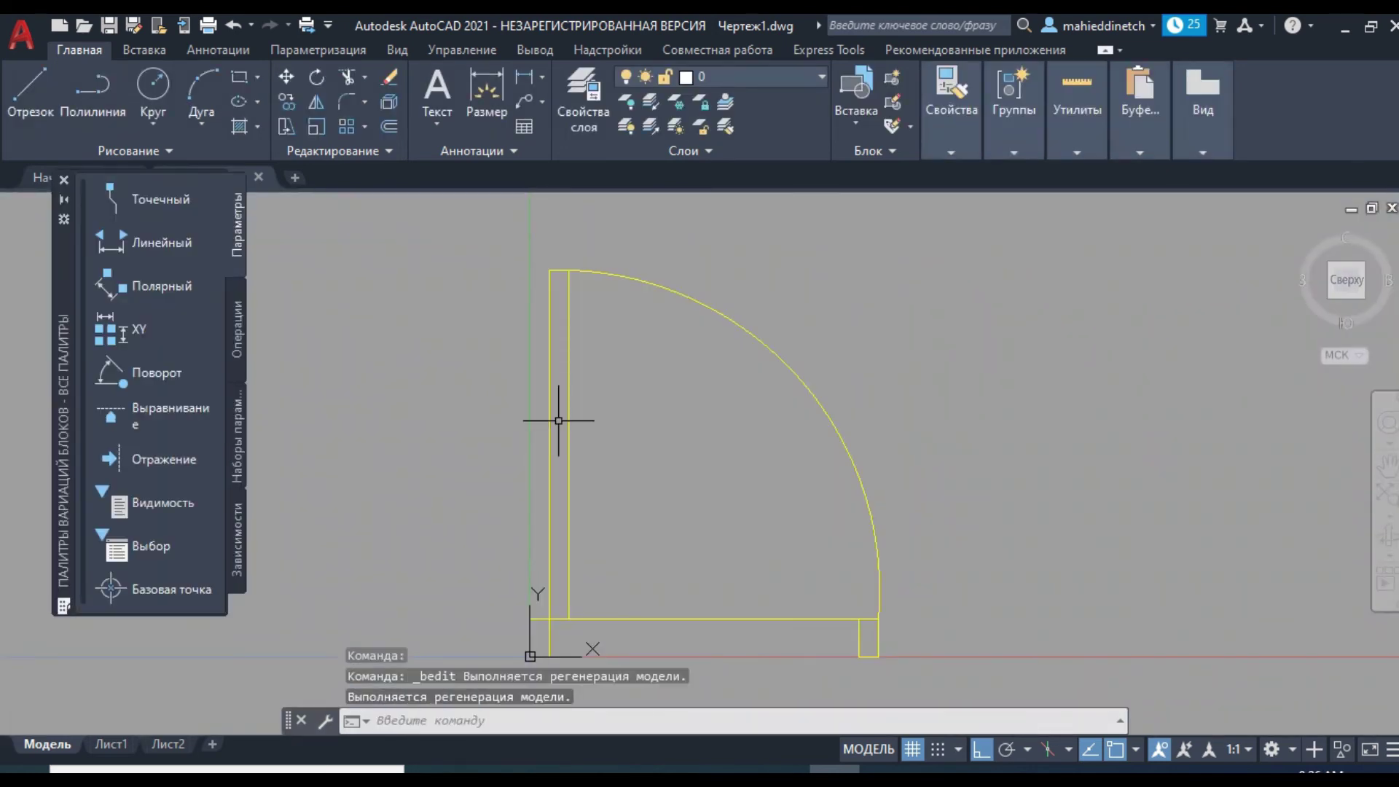
pyautogui.scroll(-2, 558, 421)
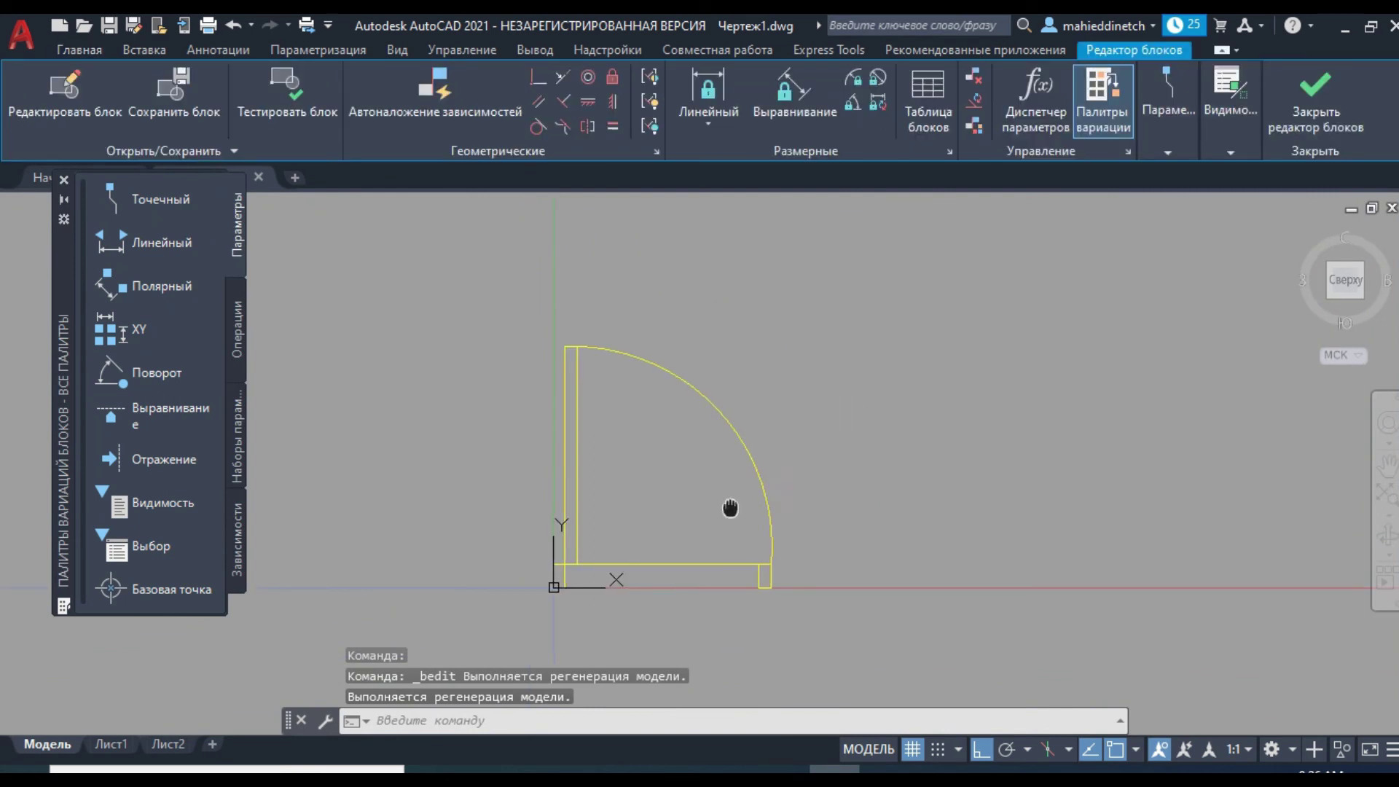
pyautogui.scroll(2, 677, 478)
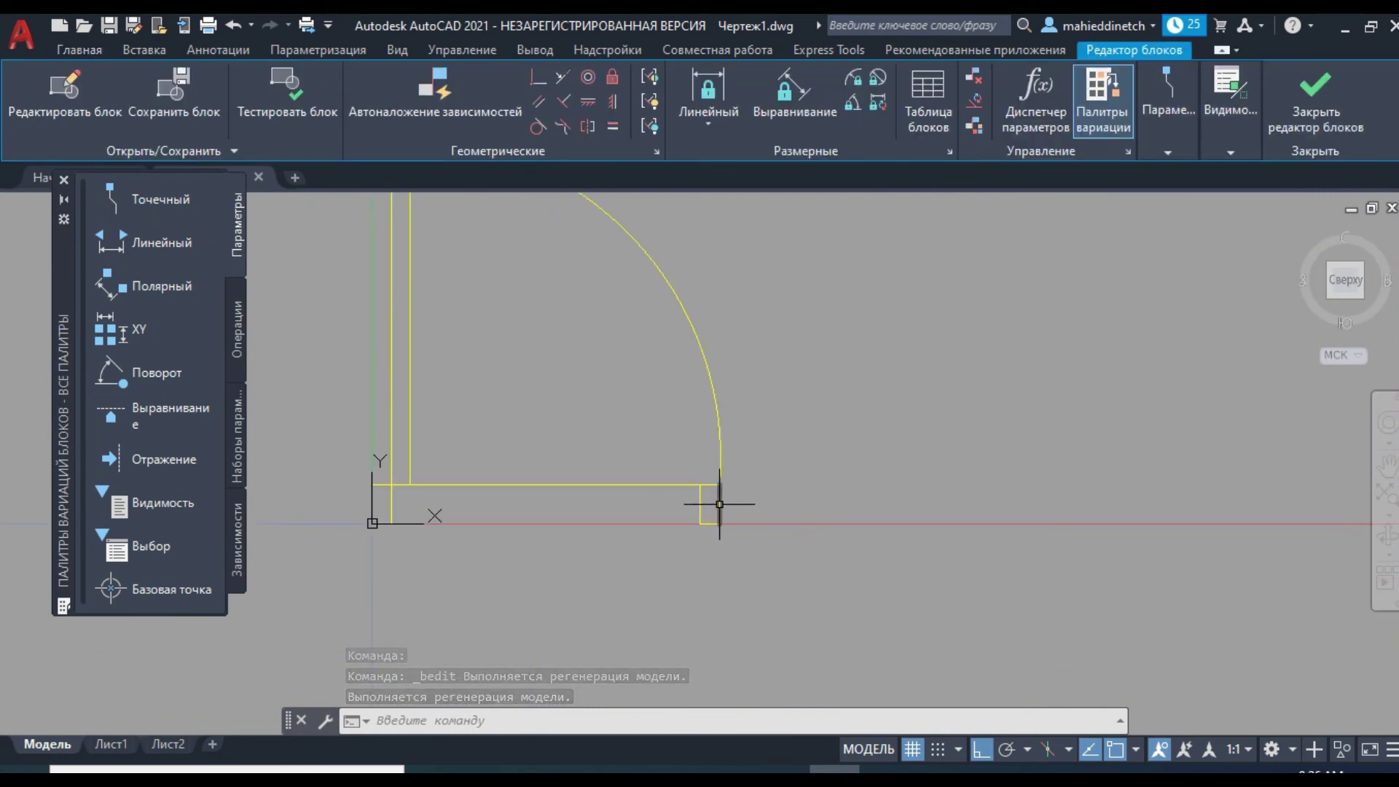
pyautogui.click(720, 504)
pyautogui.click(687, 531)
pyautogui.press('Delete')
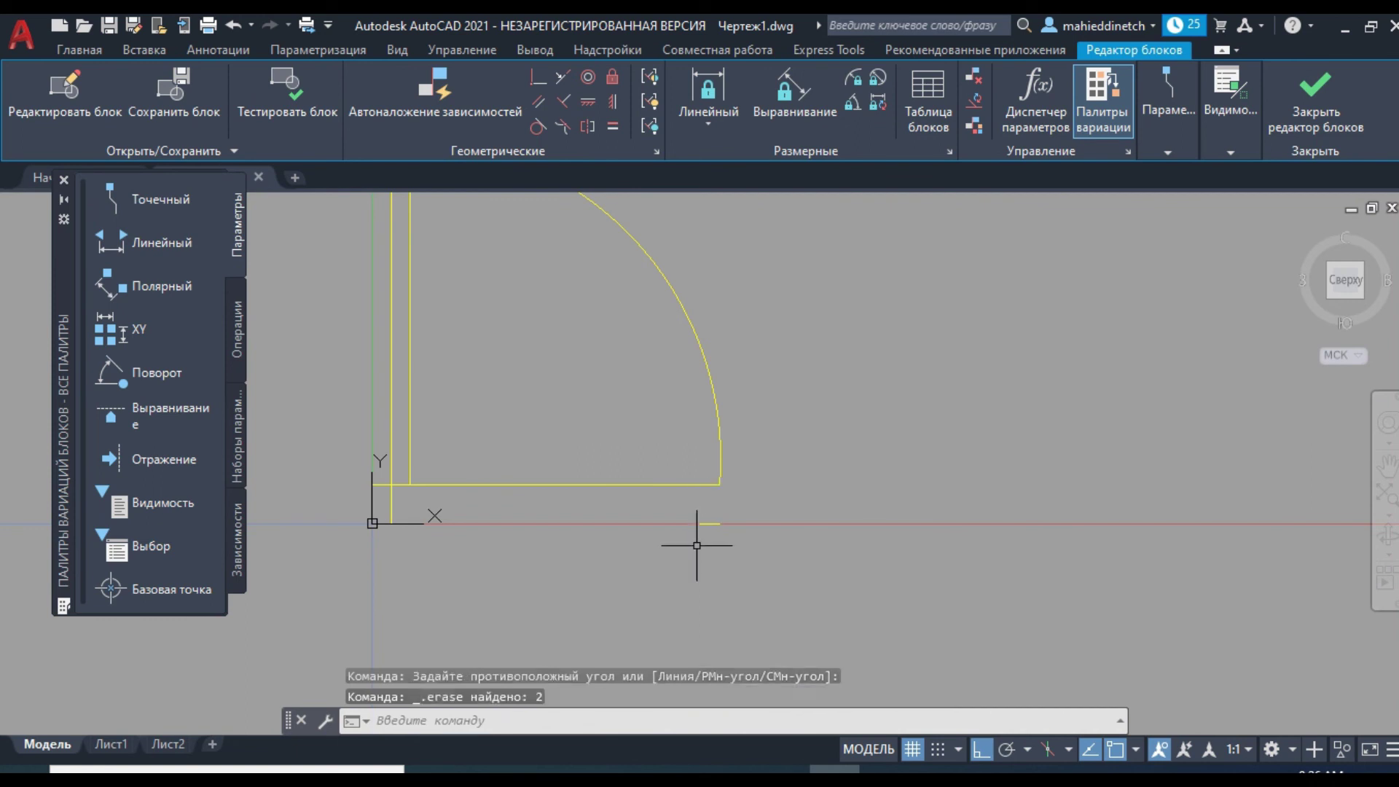
pyautogui.click(709, 524)
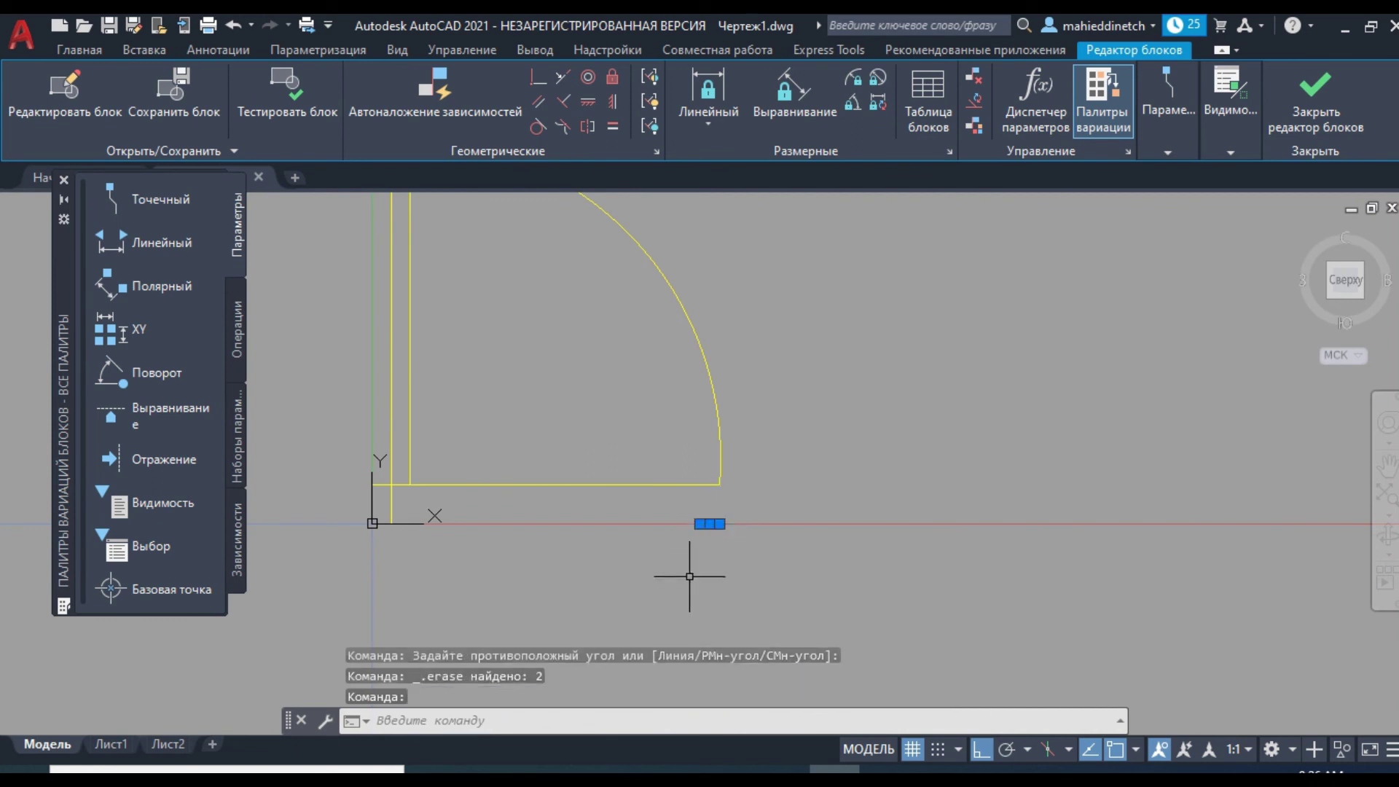
pyautogui.press('Delete')
pyautogui.scroll(-2, 631, 409)
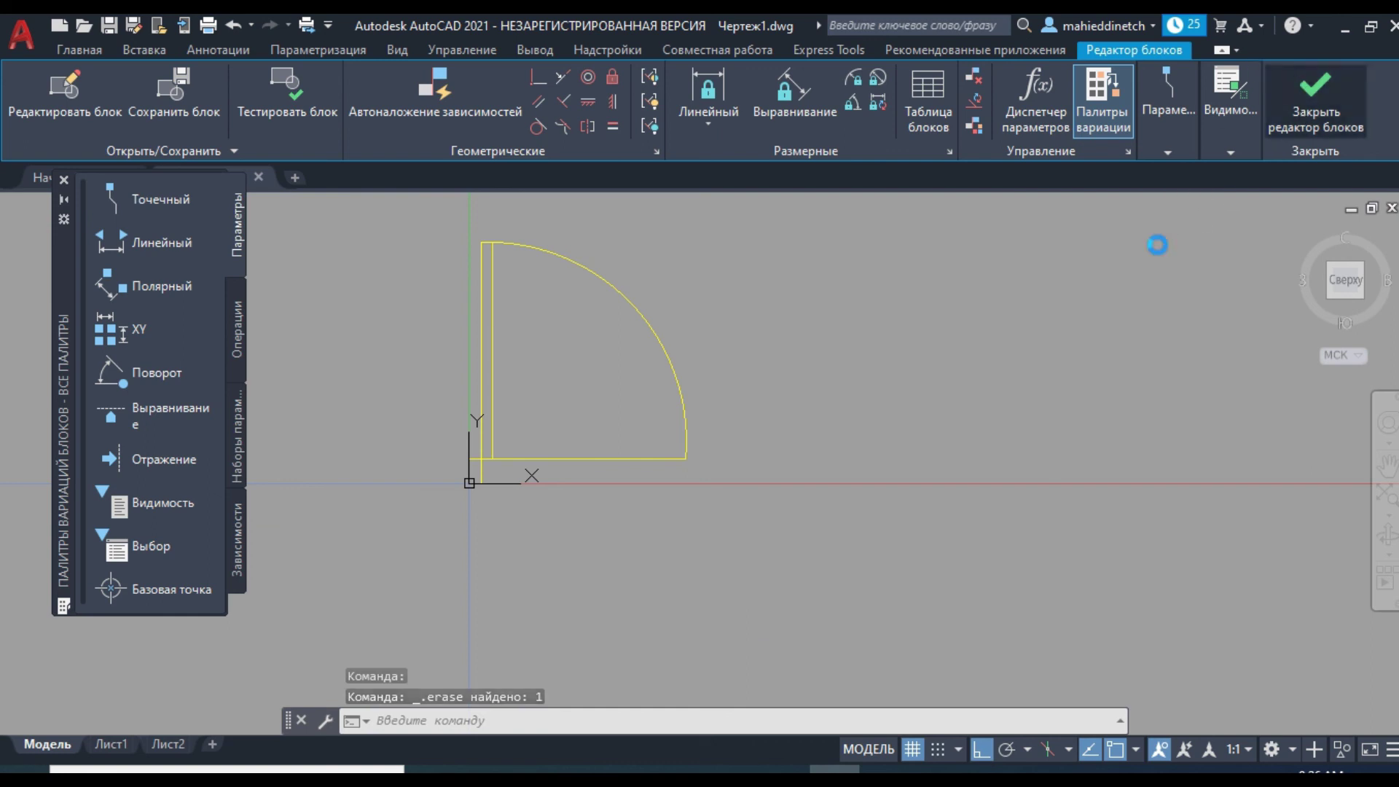
pyautogui.click(761, 354)
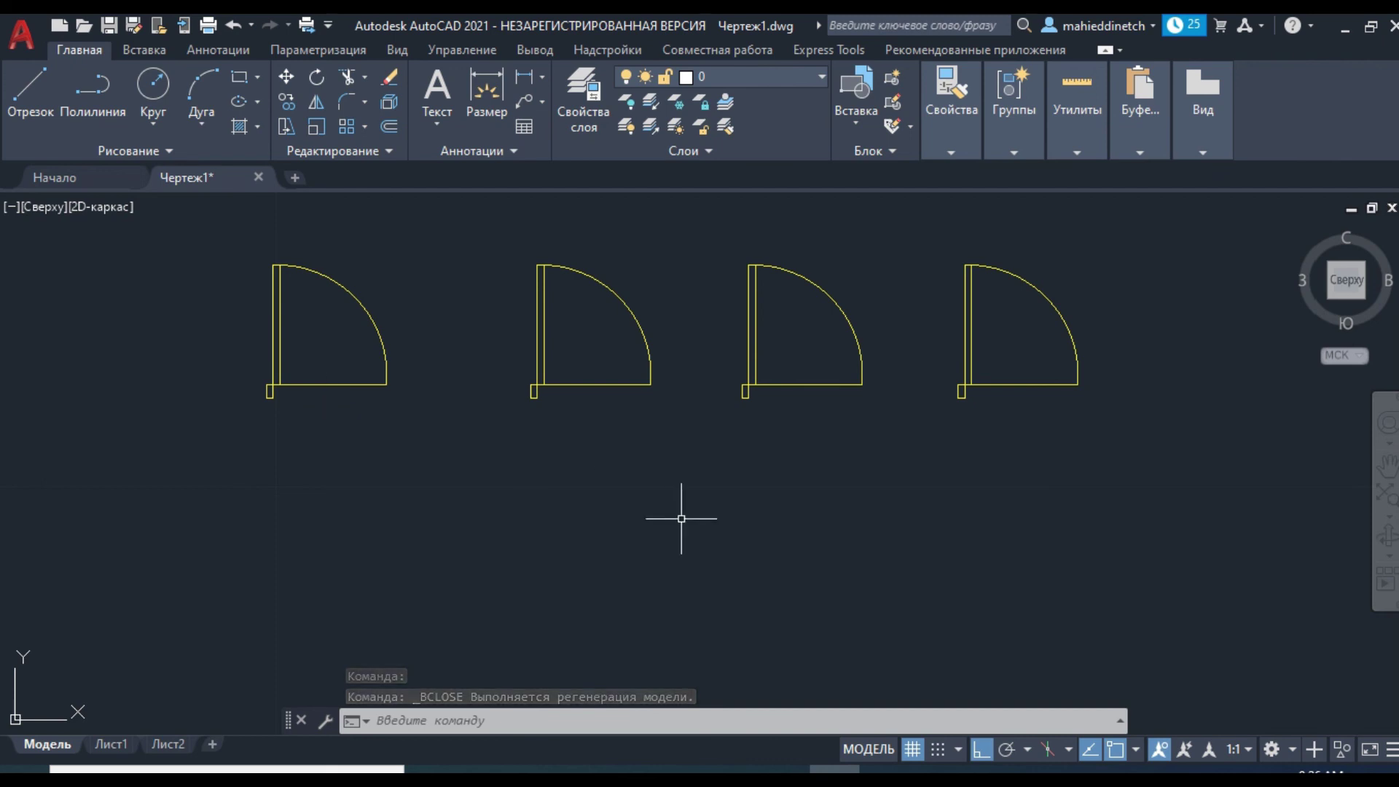
# - Delete all four door copies
pyautogui.click(1134, 237)
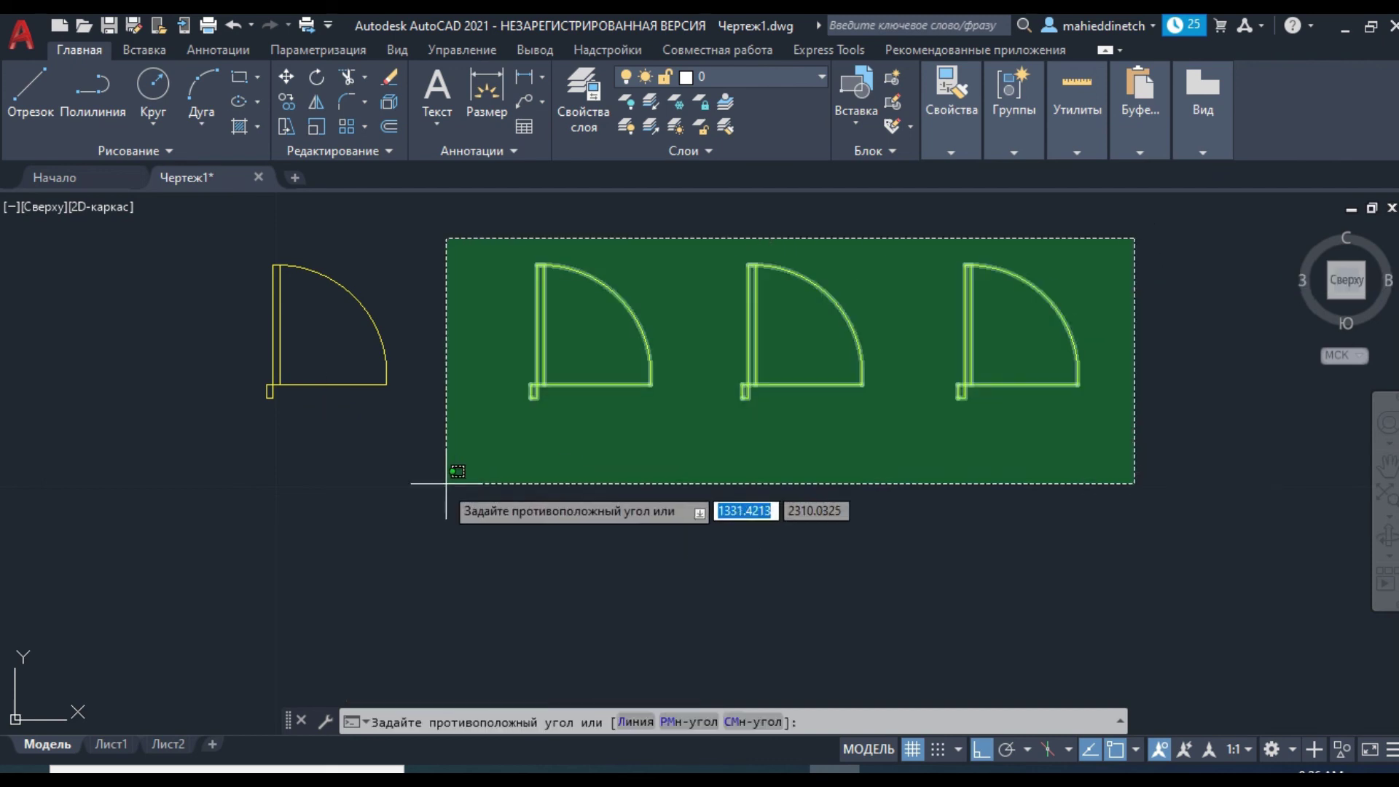
pyautogui.click(227, 465)
pyautogui.press('Delete')
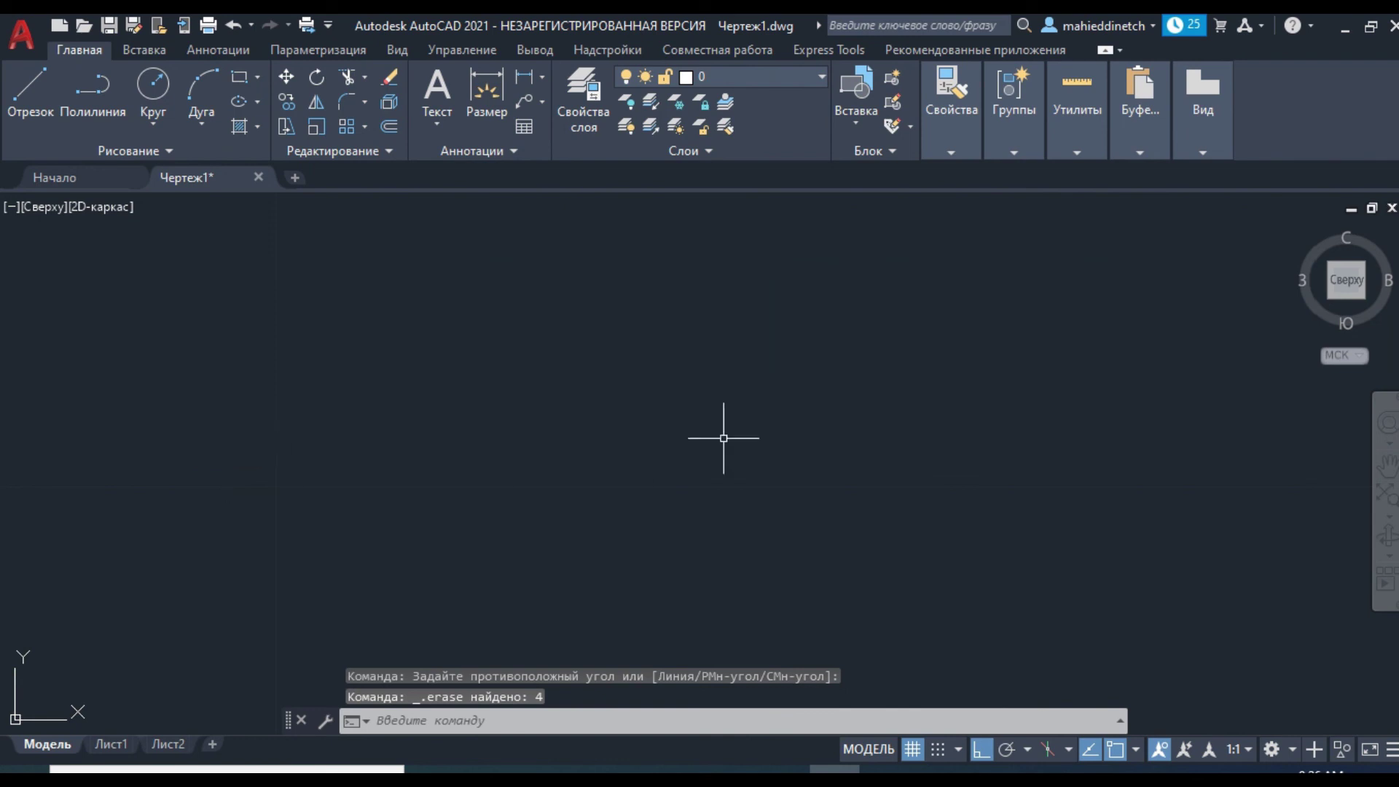
# - Insert a single door1 block into the drawing
pyautogui.click(866, 126)
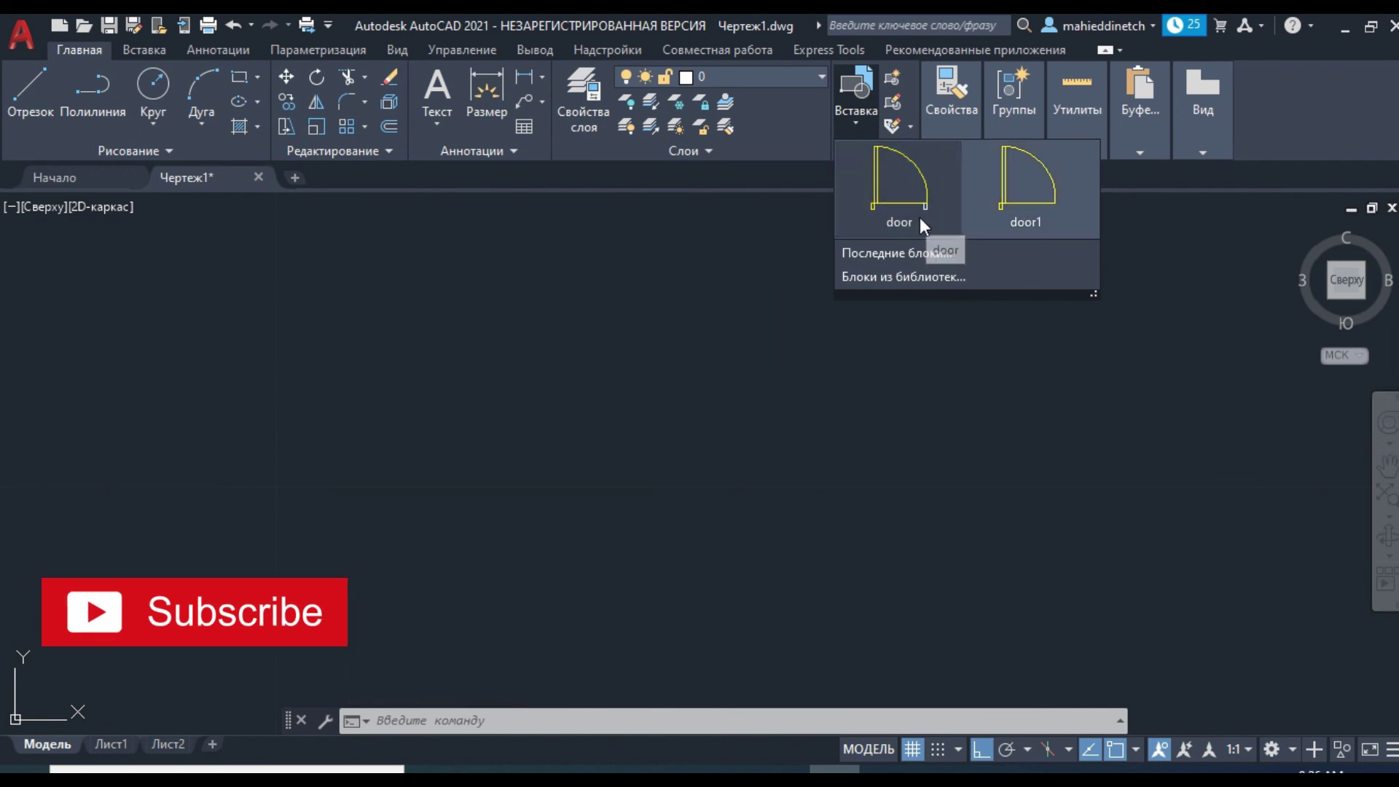
pyautogui.click(1046, 192)
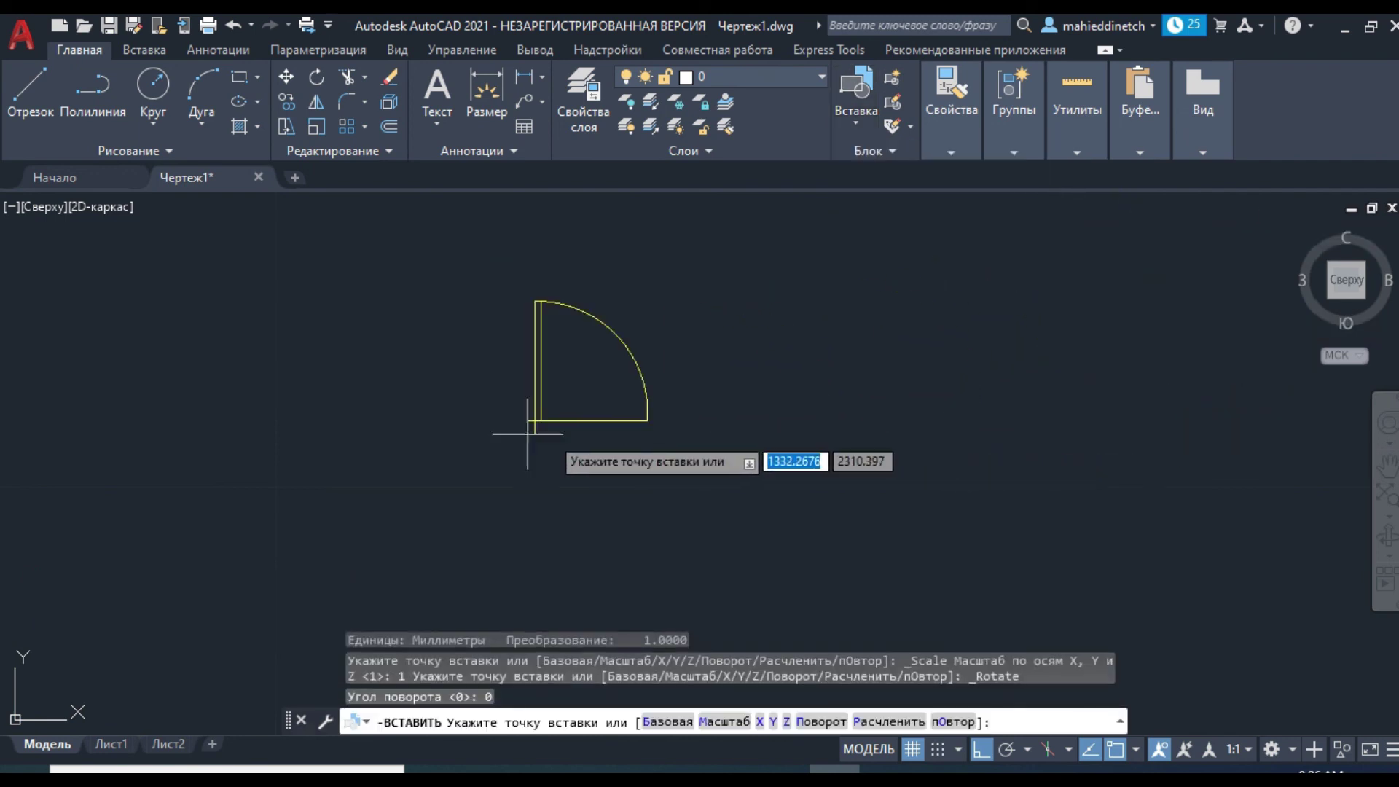
pyautogui.click(516, 428)
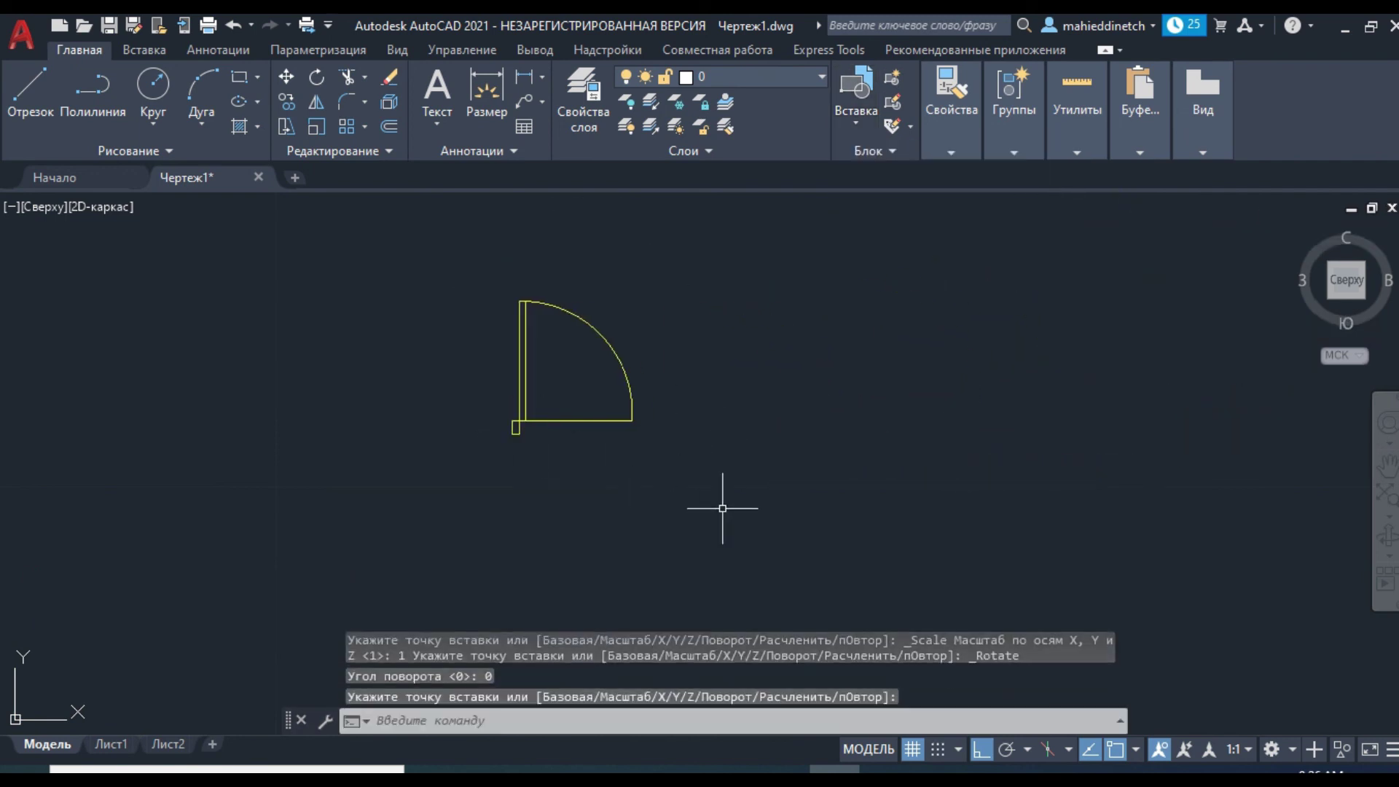